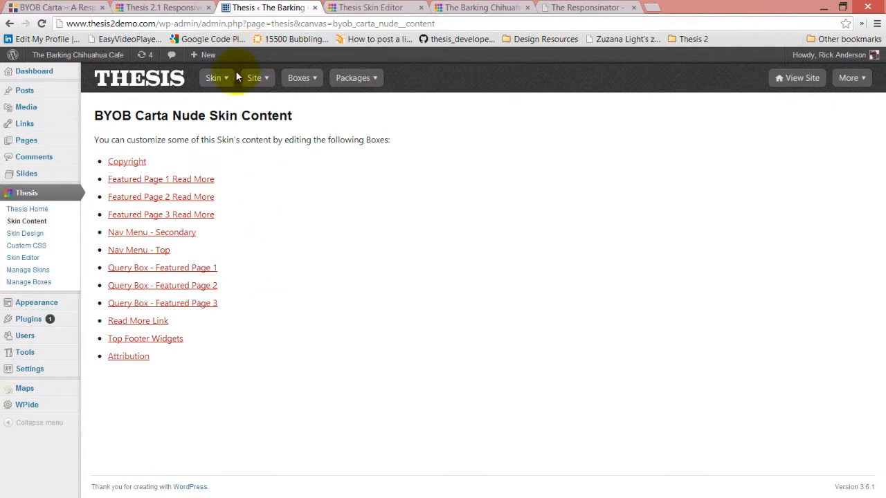
Switch to the Thesis Skin Editor and look through the boxes available to add to the Front Page template
mouse_move(215, 78)
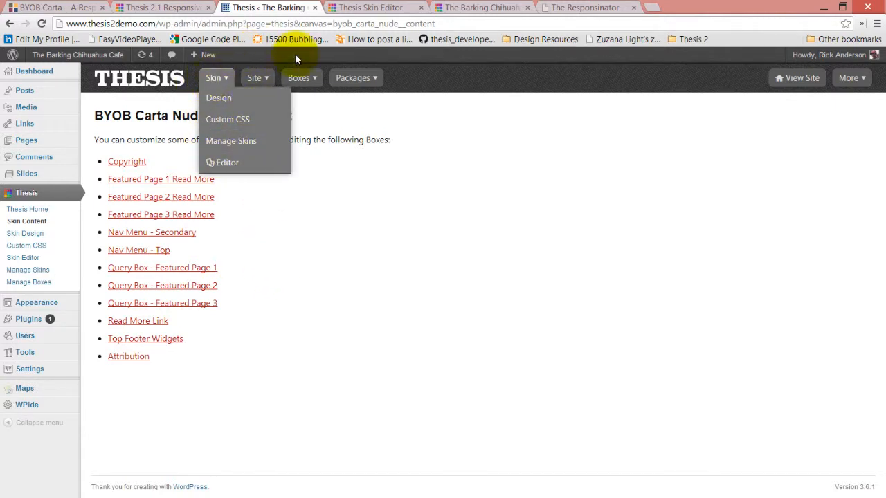
click(370, 7)
scroll(289, 192, up, 2)
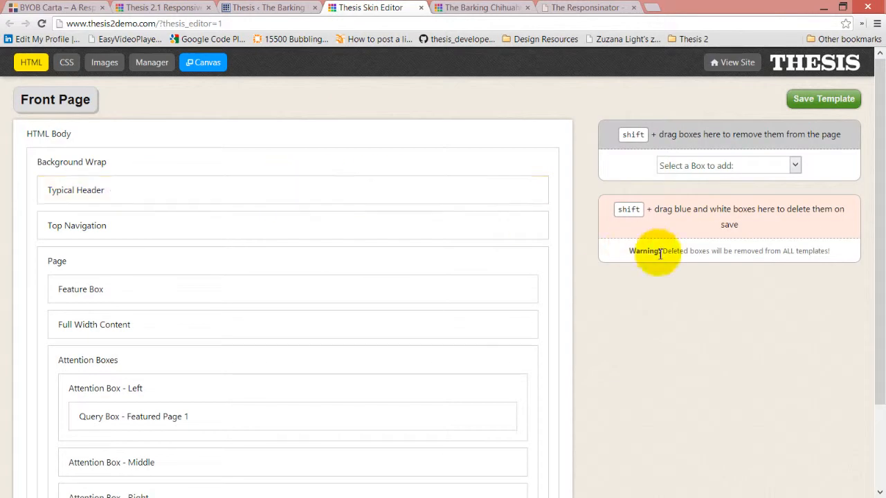
click(766, 168)
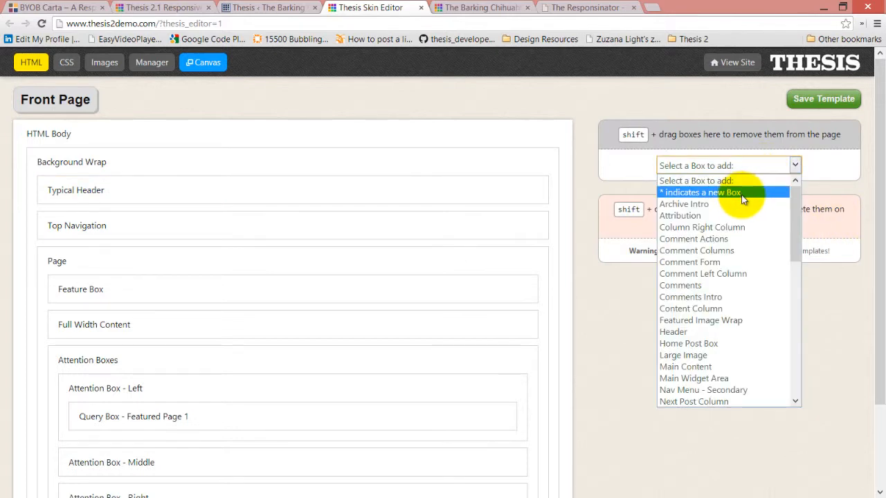
drag(790, 213, 790, 355)
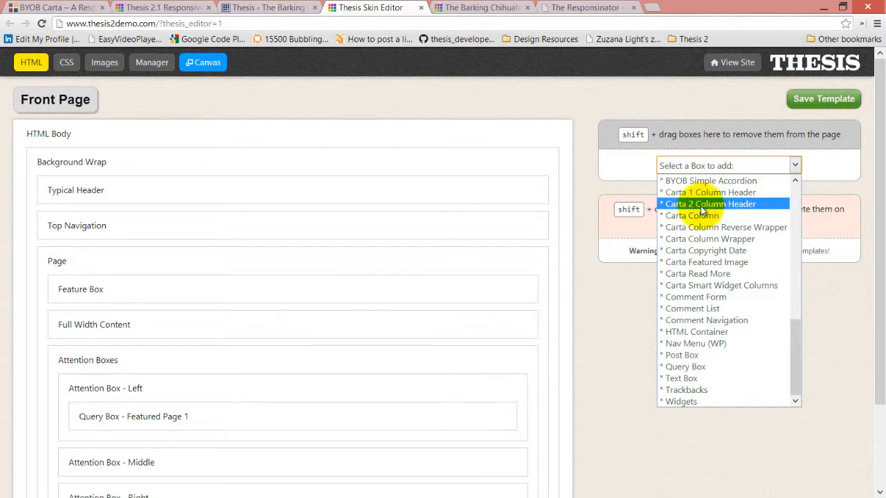
click(534, 104)
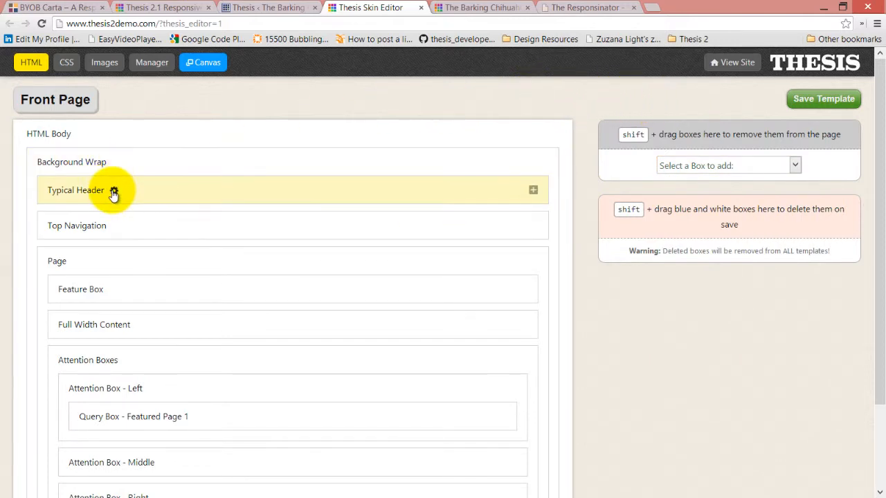
Open the Typical Header box's settings and rename it as Typical 2 Column Header
click(115, 190)
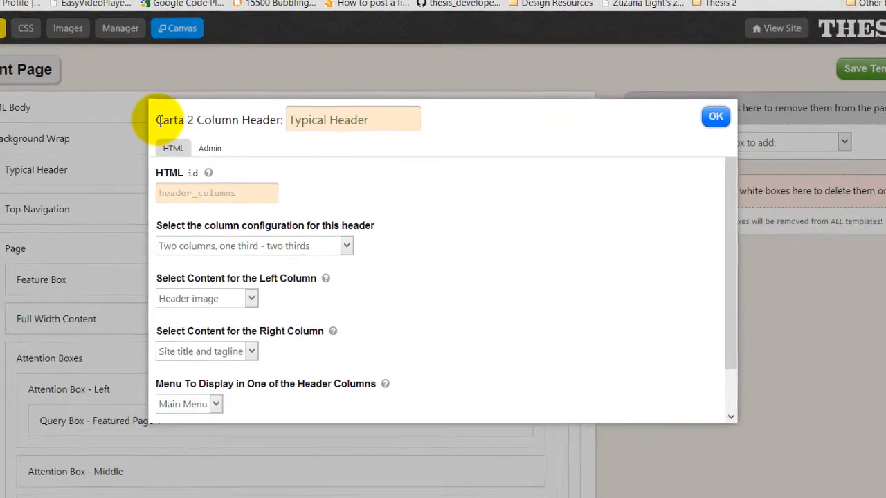
drag(159, 121, 280, 121)
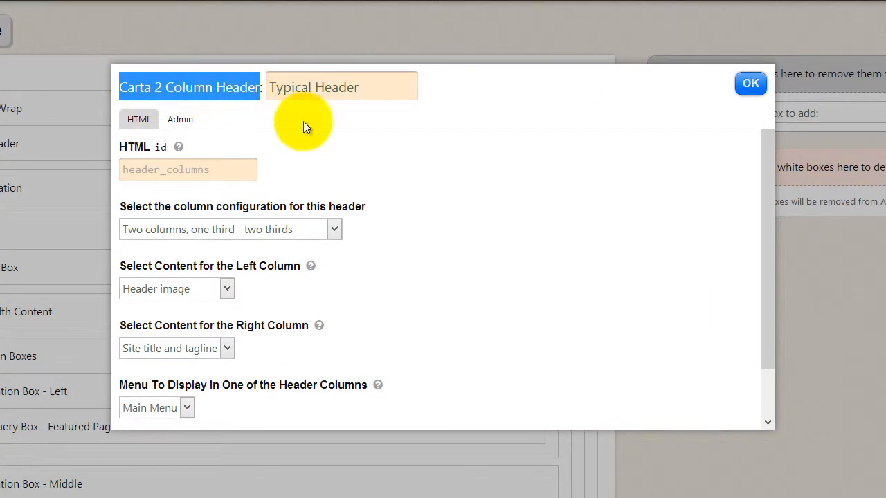
click(337, 135)
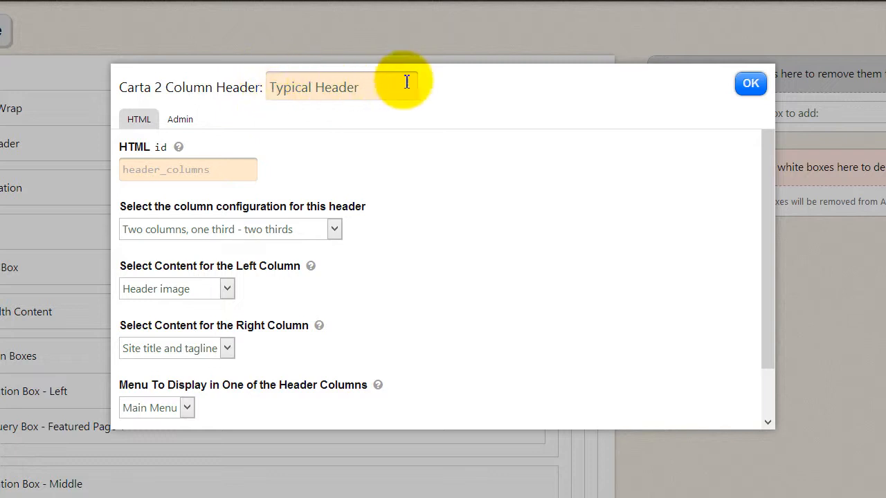
click(319, 88)
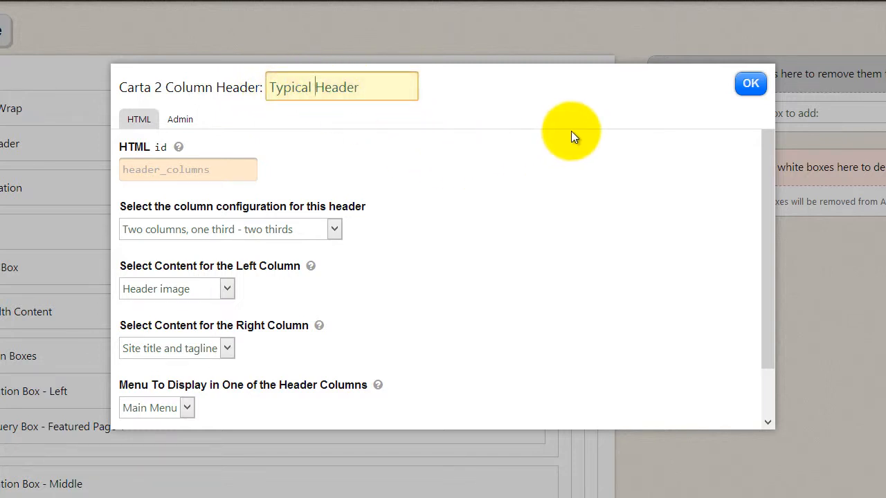
text(2 )
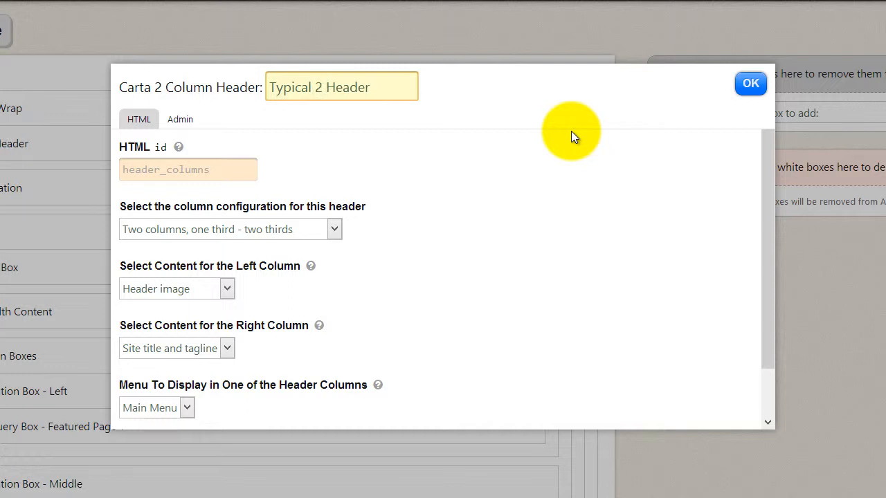
text(column)
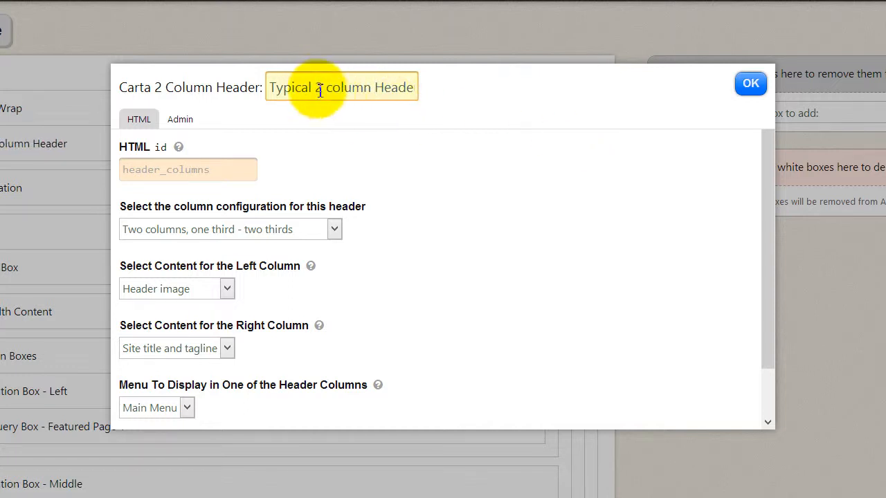
drag(326, 90, 333, 90)
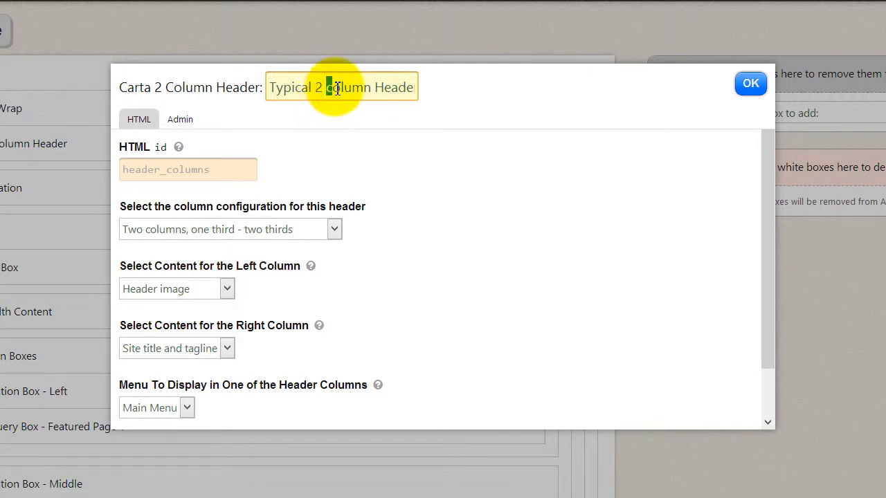
text(c)
key(BackSpace)
text(C)
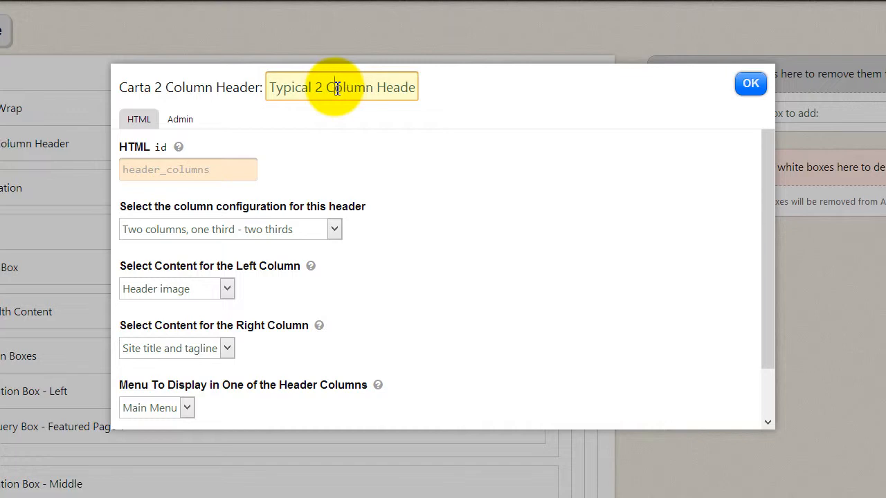
click(452, 90)
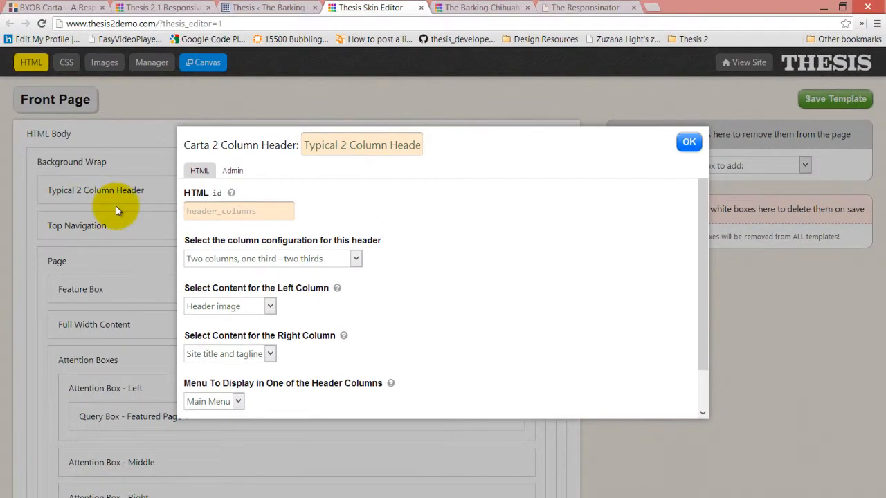
Examine the column configurations available for the two-column header
click(462, 193)
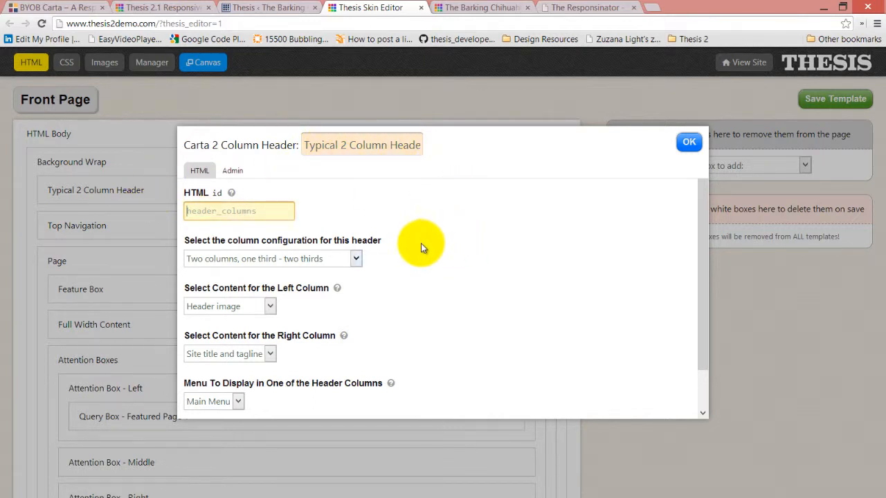
click(357, 259)
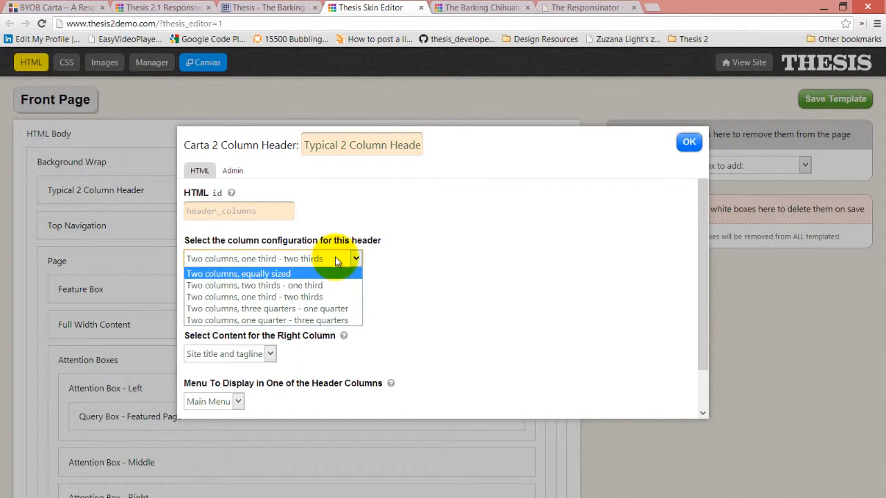
click(465, 251)
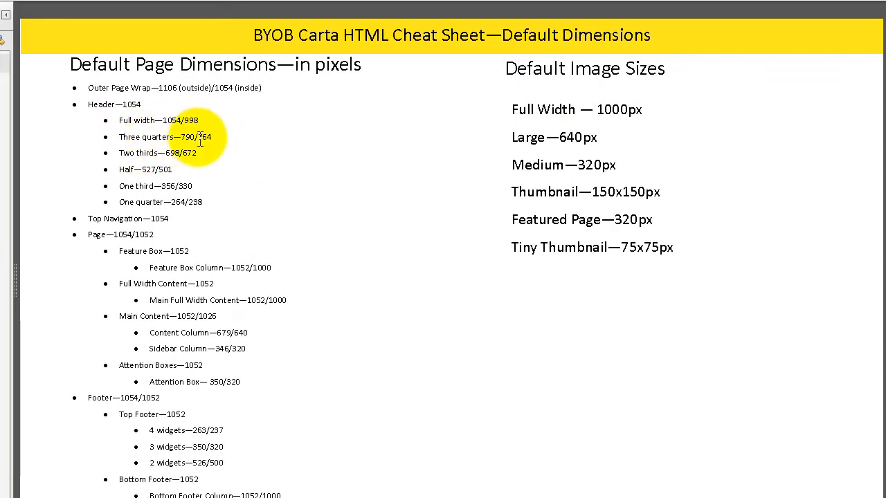
Check the default header column widths in carta-html-cheat-sheet.pdf, and return to the Skin Editor
drag(197, 140, 215, 142)
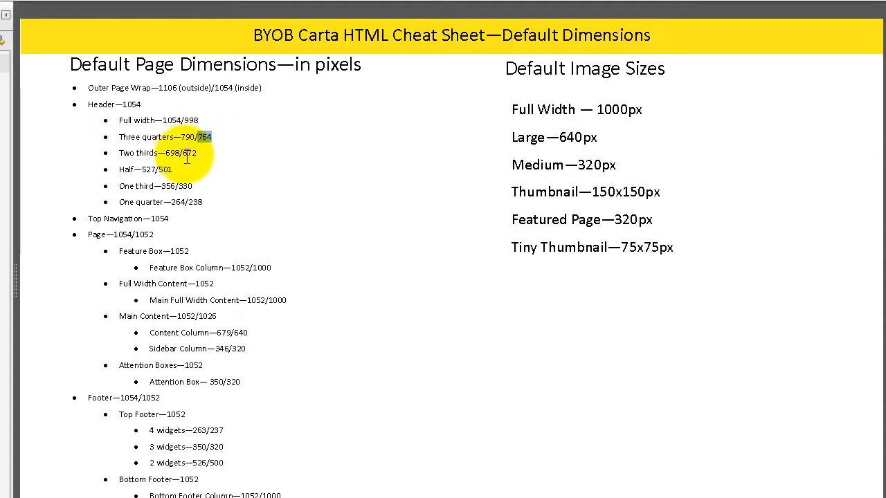
drag(183, 154, 214, 153)
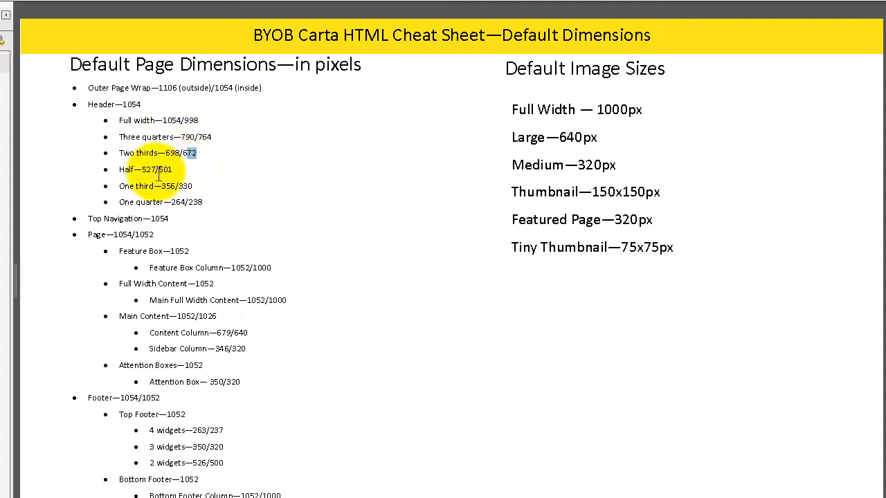
drag(178, 186, 210, 207)
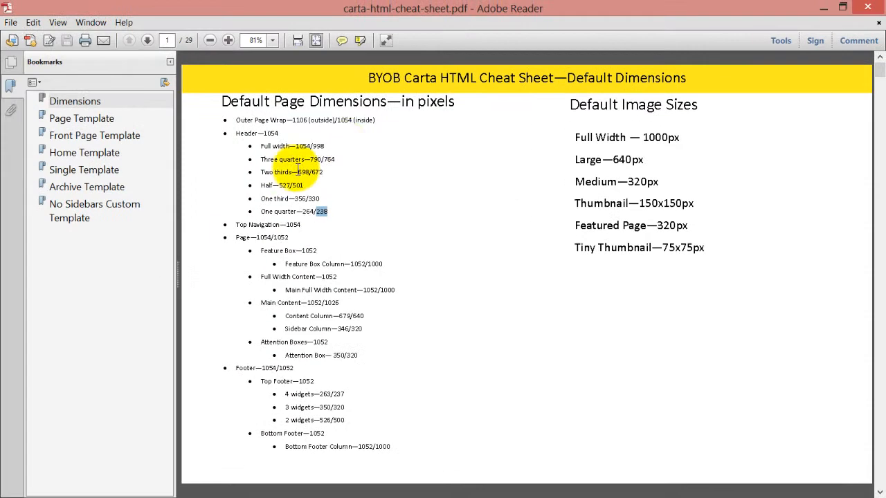
click(825, 9)
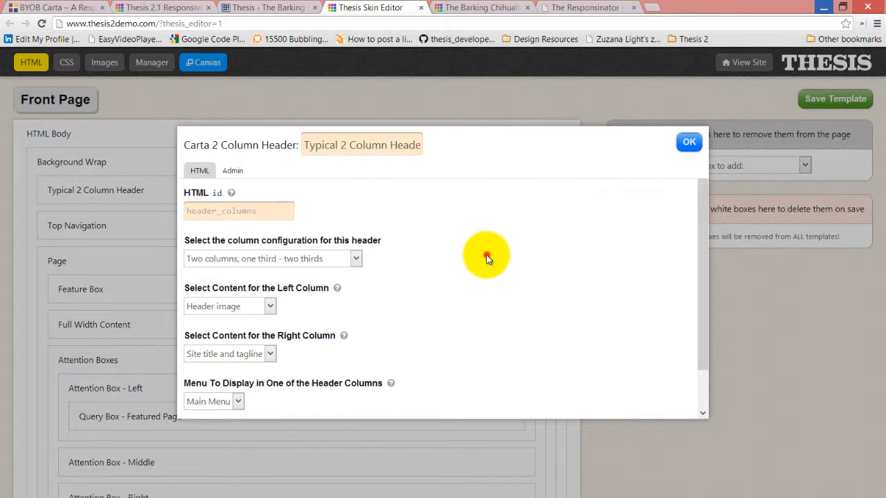
Choose Header image as the left column's content and select the whole Header Image URL
scroll(451, 271, down, 1)
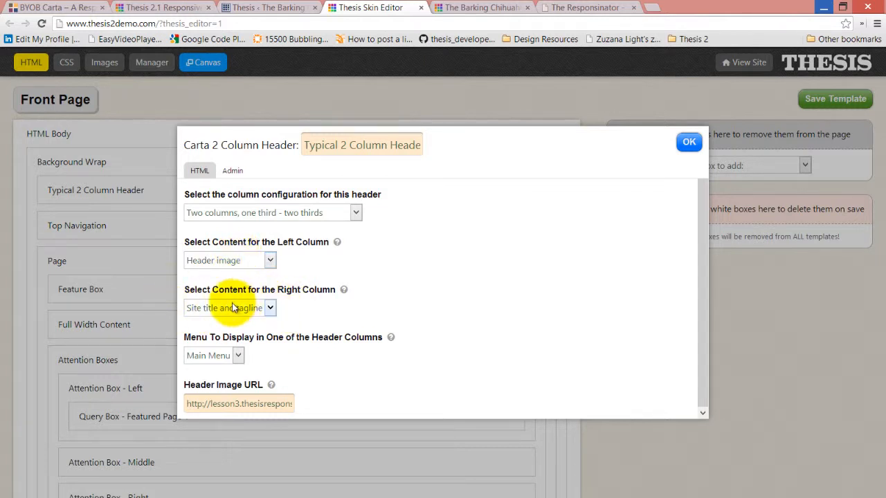
click(270, 263)
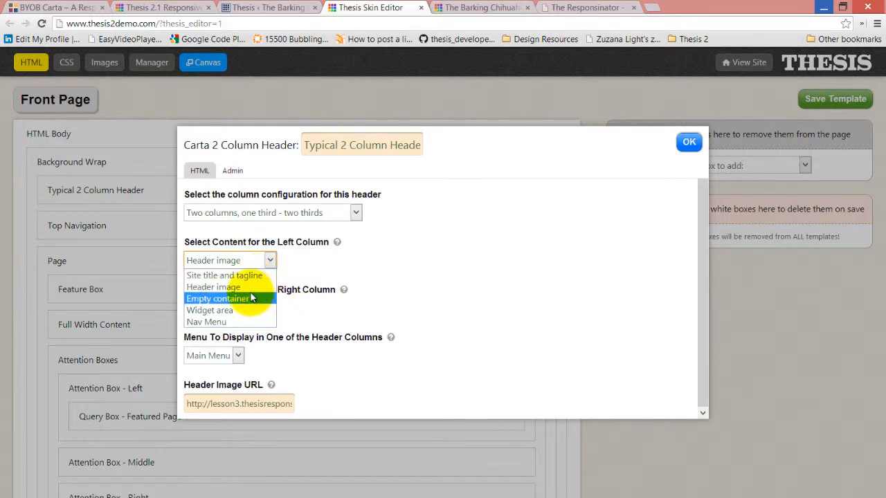
click(250, 290)
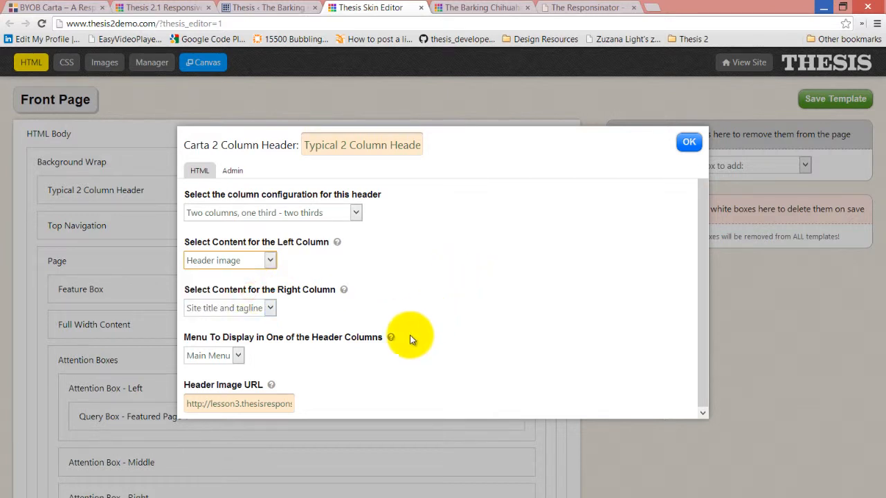
click(207, 403)
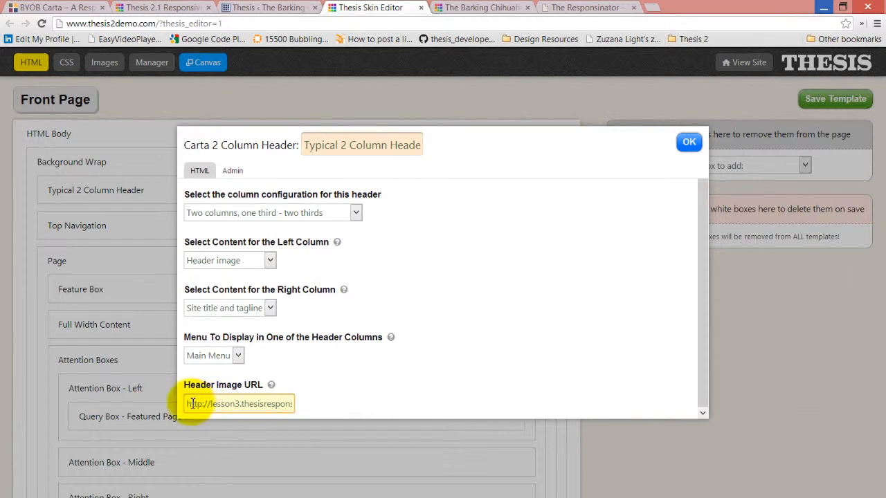
drag(187, 403, 339, 403)
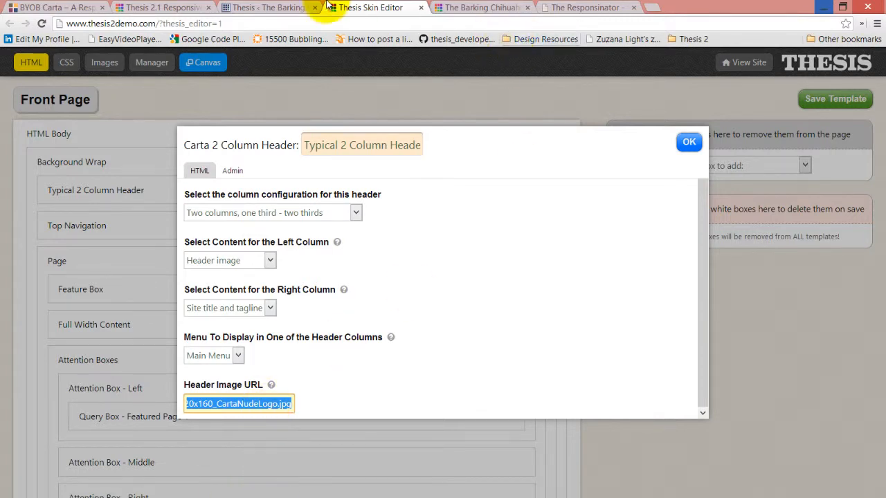
Switch to the WordPress admin and start adding a new media file, opening the file chooser
click(290, 7)
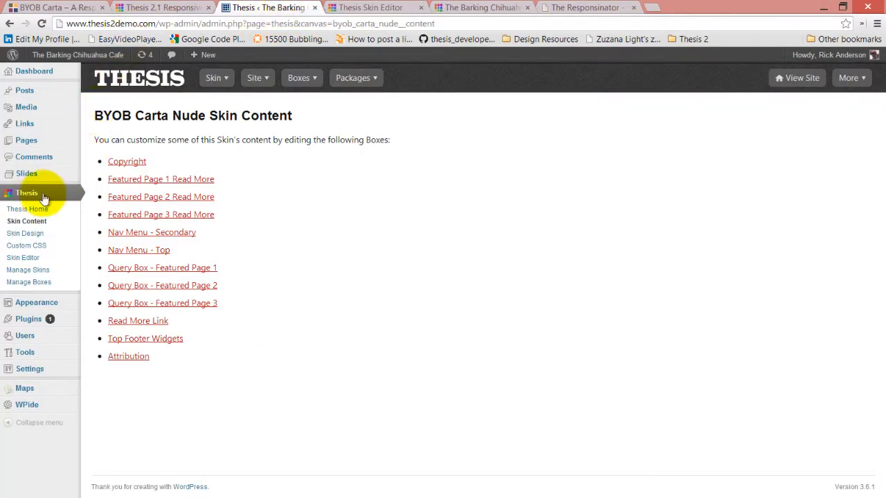
mouse_move(30, 108)
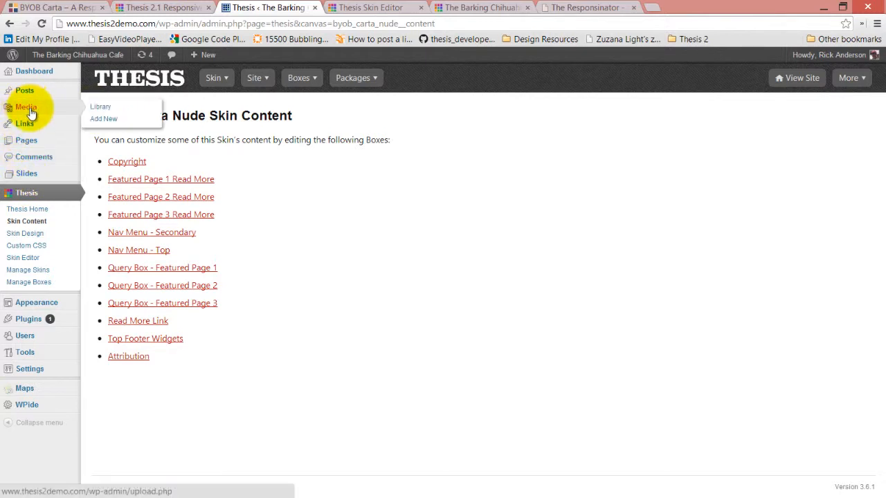
click(103, 119)
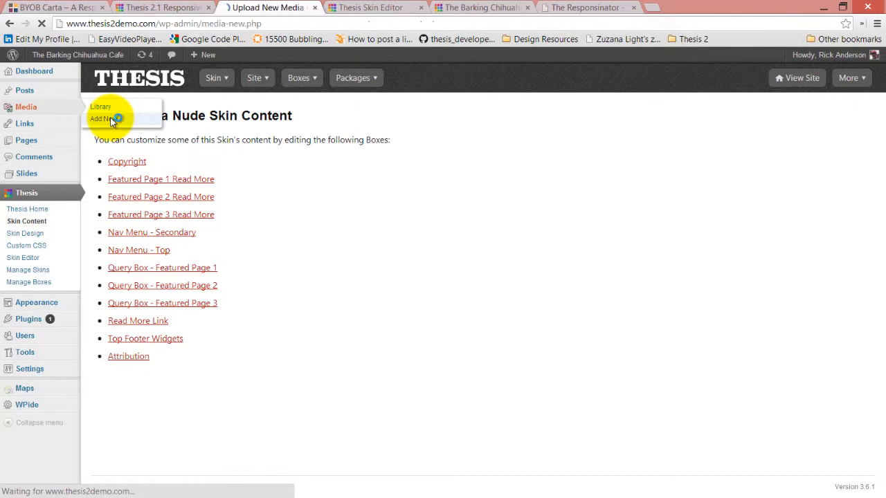
click(493, 169)
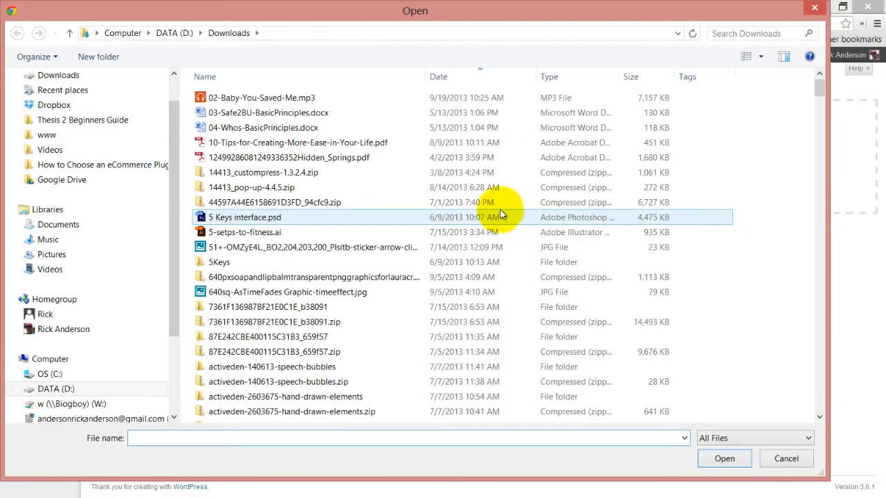
Browse the W: drive to Web sites > byobwebsite > Graphics > tutorial graphics and open the beautifully coastal folder
drag(175, 202, 172, 303)
click(67, 299)
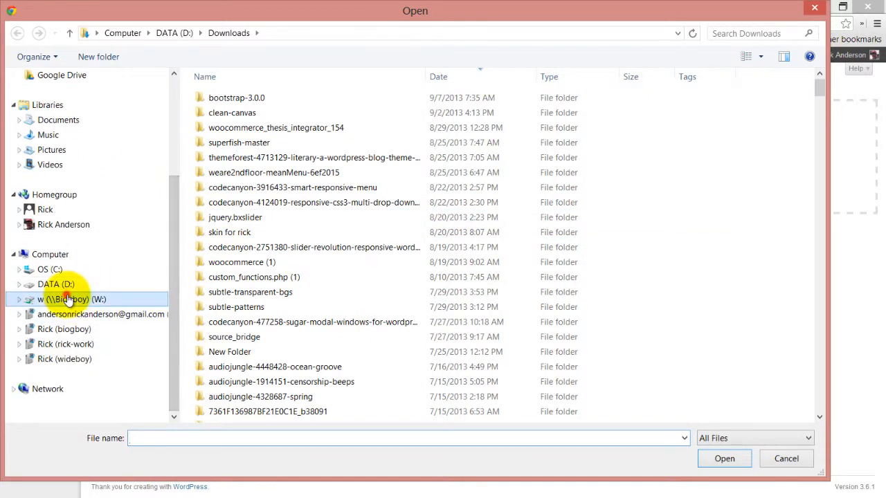
double_click(231, 97)
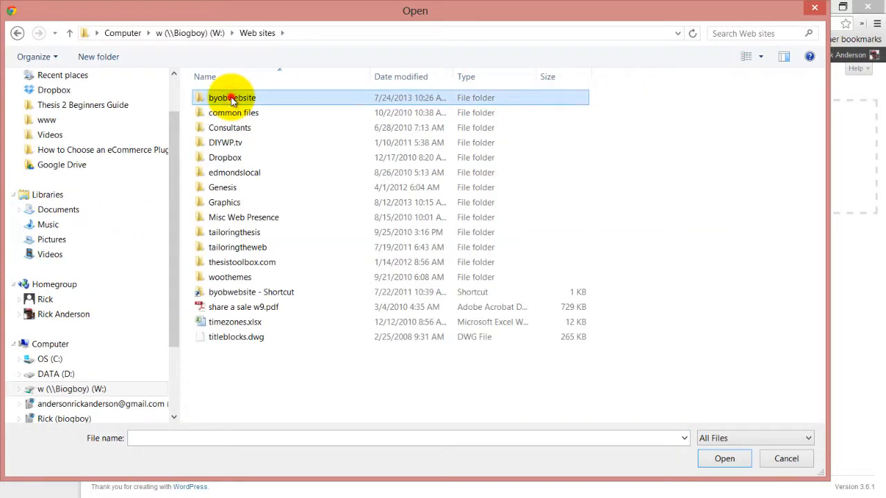
double_click(232, 98)
click(235, 157)
double_click(235, 157)
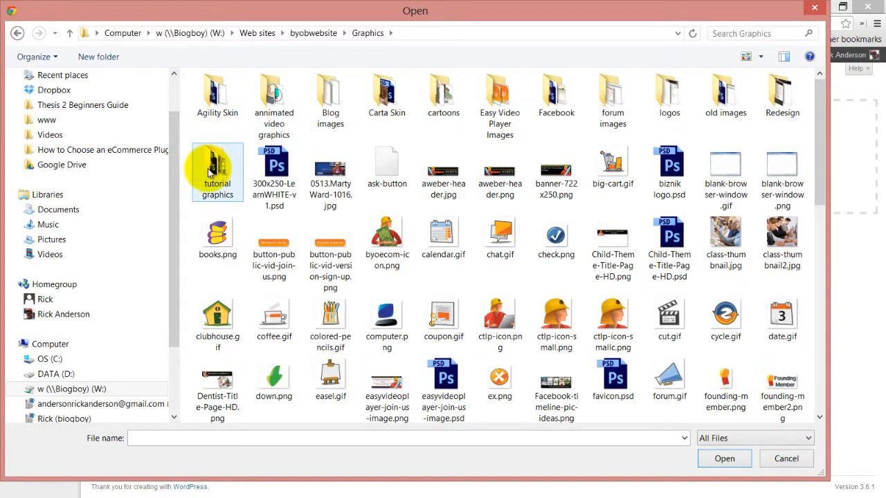
double_click(211, 172)
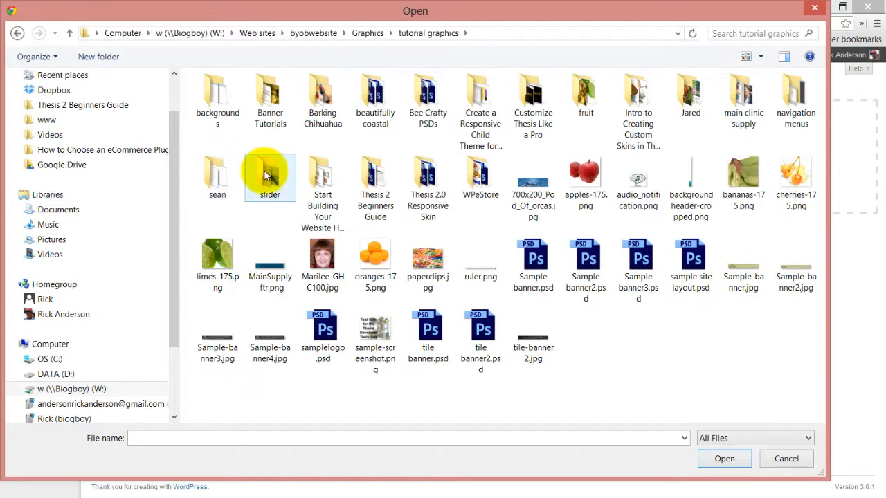
click(394, 93)
double_click(394, 93)
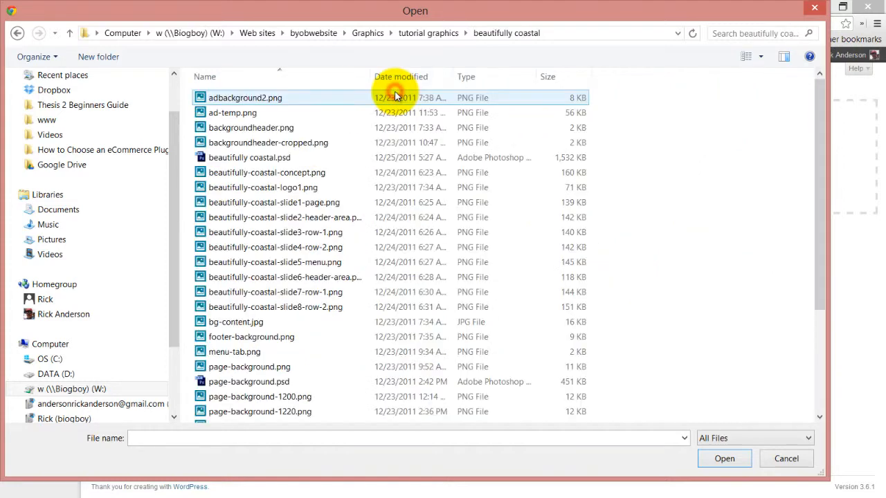
Show the folder's files as thumbnails and upload beautifully-coastal-logo1.png to the media library
click(761, 56)
click(768, 60)
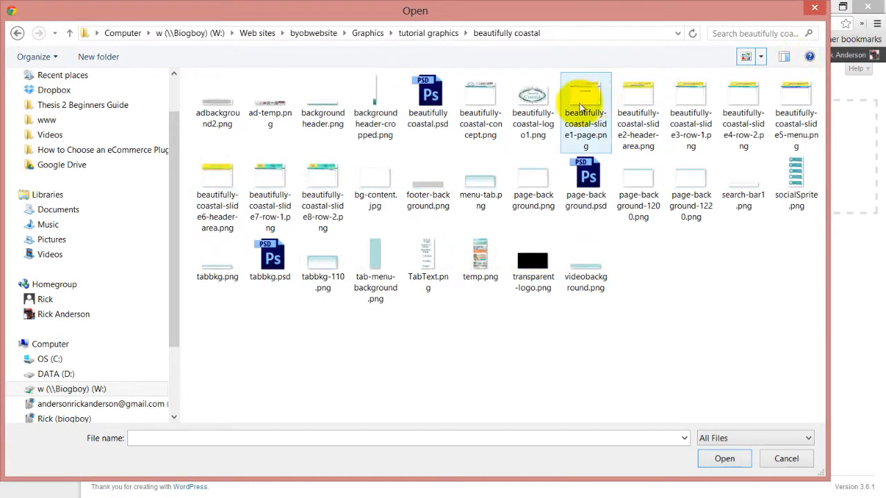
click(522, 128)
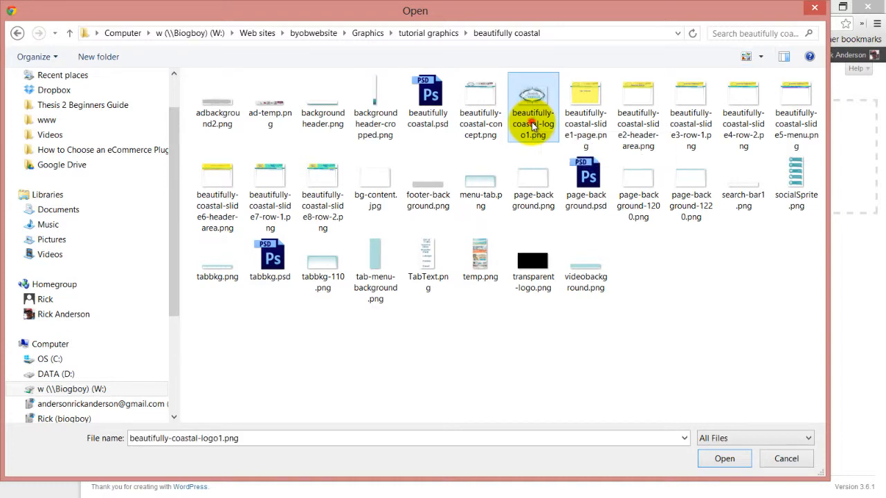
click(724, 459)
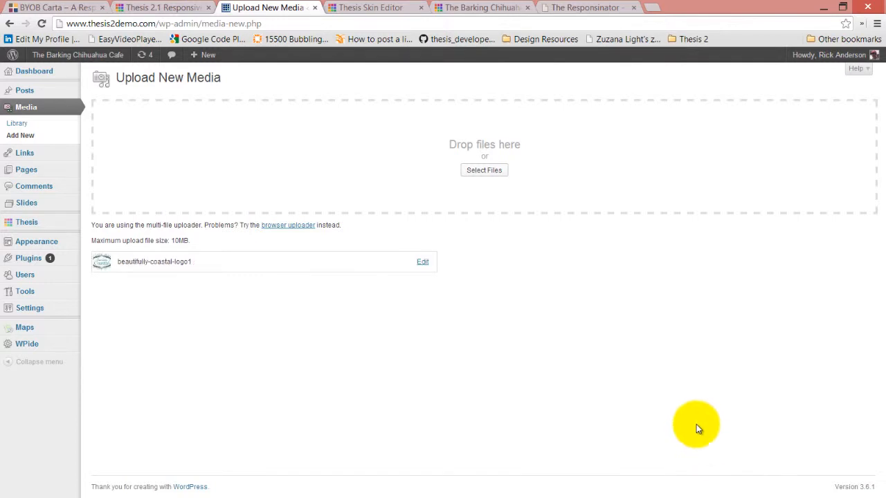
Open the uploaded logo for editing, copy its whole File URL, and check the header column widths in carta-html-cheat-sheet.pdf before returning
click(422, 261)
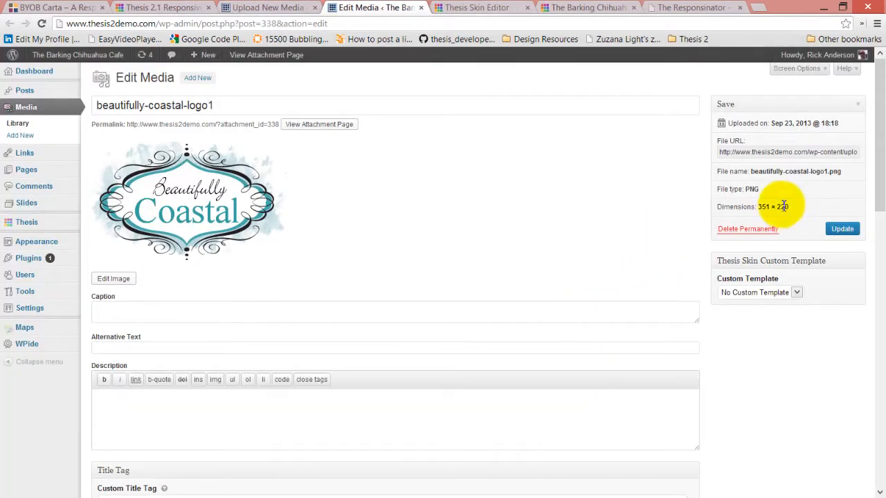
triple_click(803, 153)
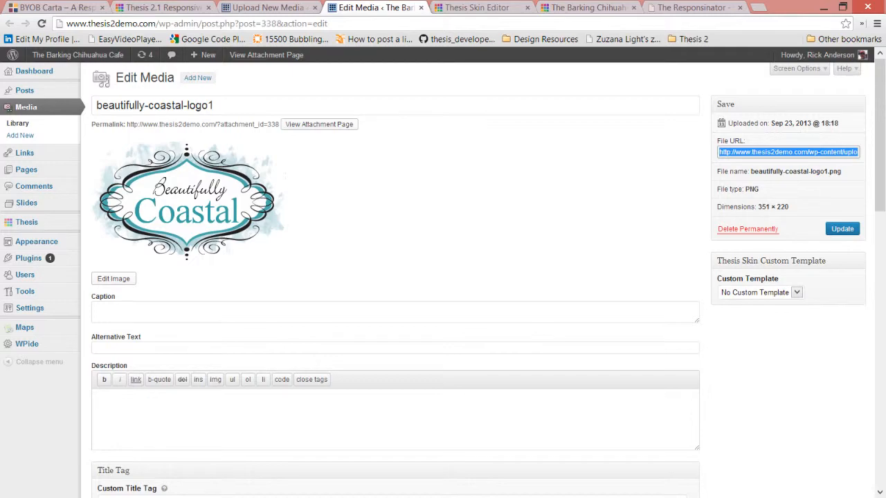
key(alt+Tab)
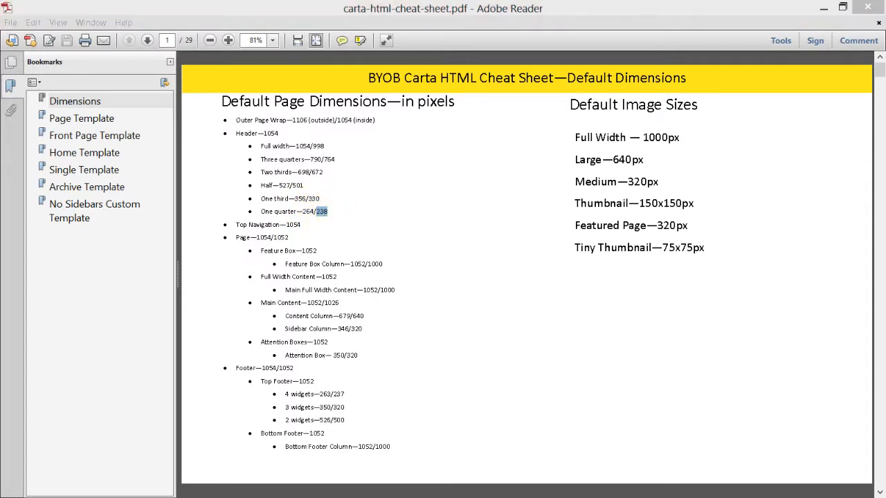
key(alt+Tab)
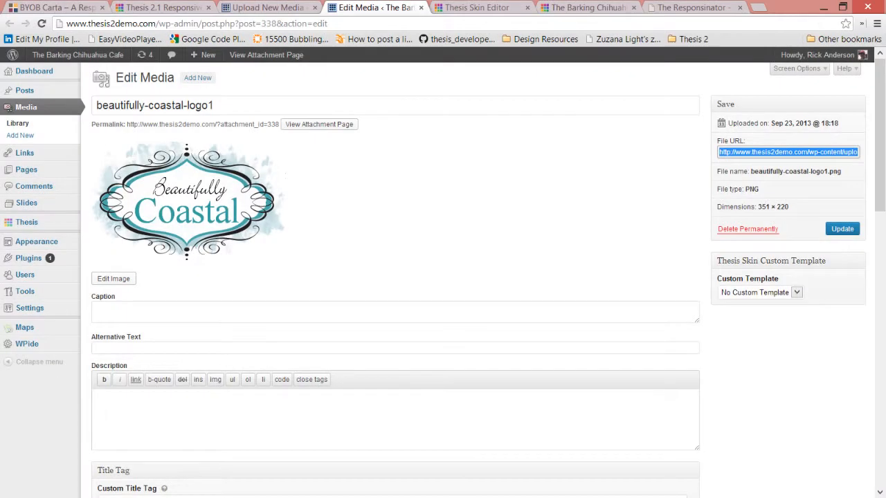
Replace the header's Header Image URL in the Skin Editor with the copied logo URL, accept the header settings and save the Front Page template
click(476, 7)
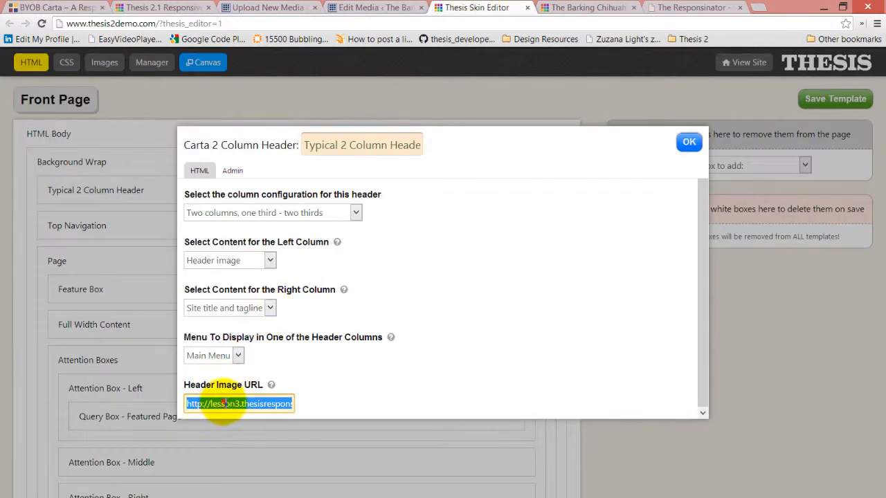
key(ctrl+v)
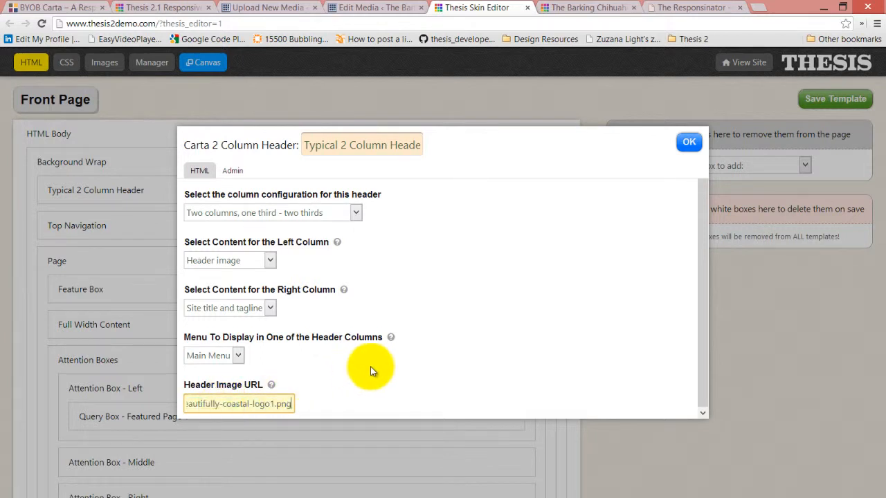
click(373, 367)
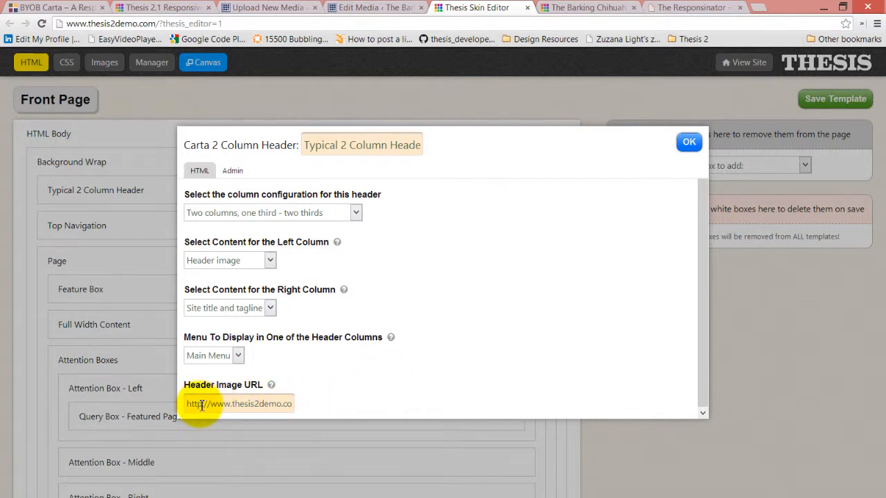
click(695, 151)
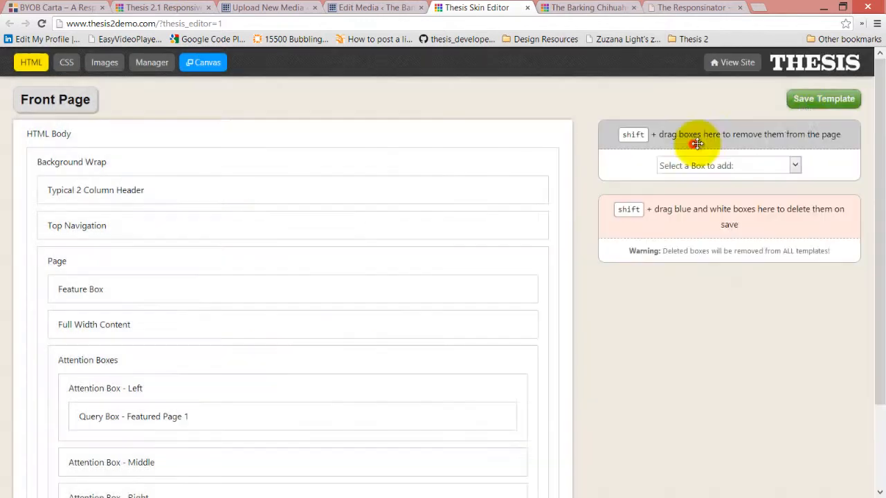
click(832, 101)
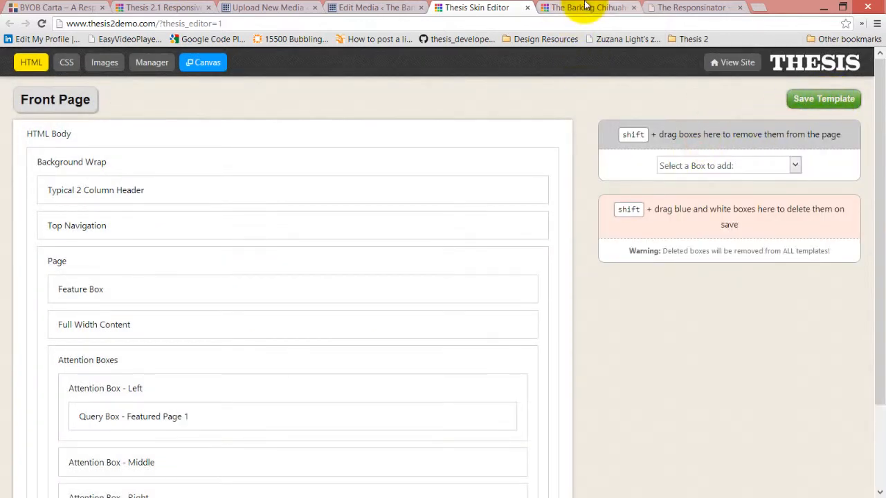
Switch to The Barking Chihuahua Cafe site and open its home page to view the header
click(585, 6)
scroll(141, 166, up, 4)
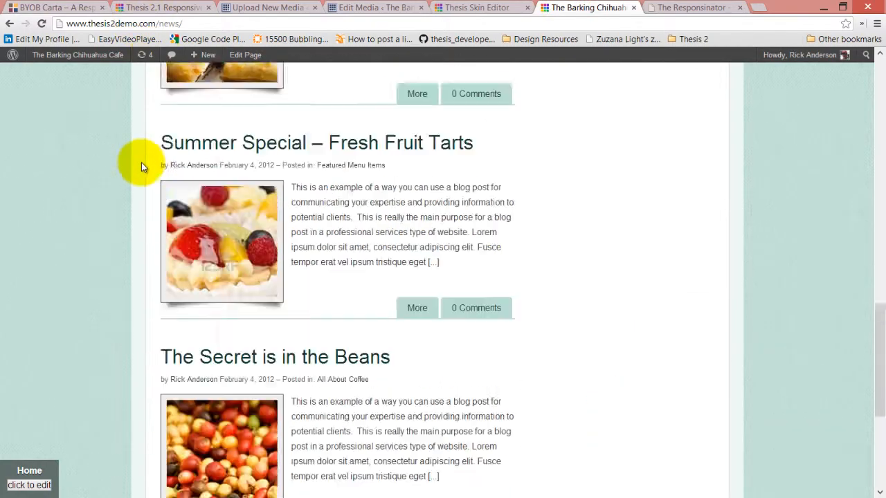
scroll(141, 166, up, 10)
click(170, 193)
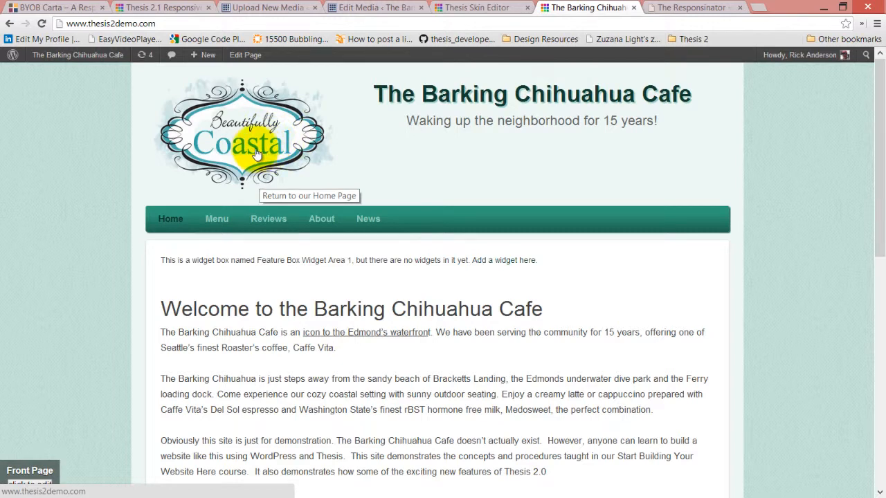
Inspect the header logo image's HTML, its enclosing link and the header-left column div
right_click(239, 129)
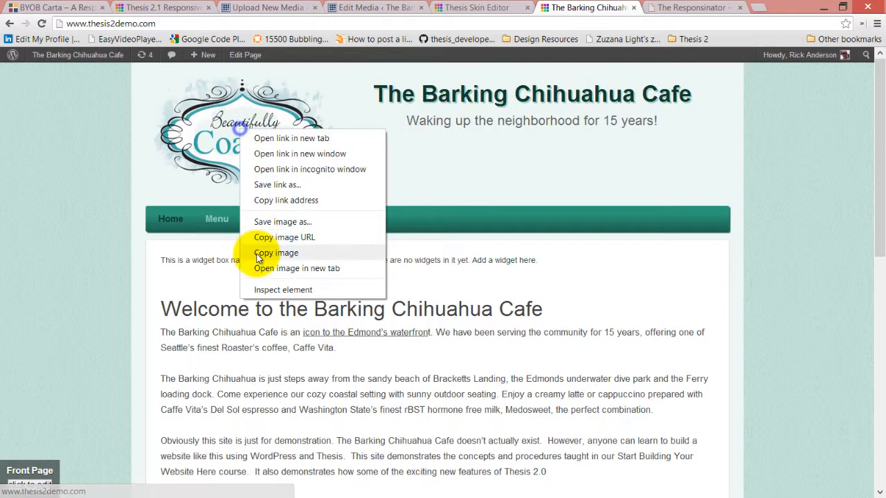
click(280, 288)
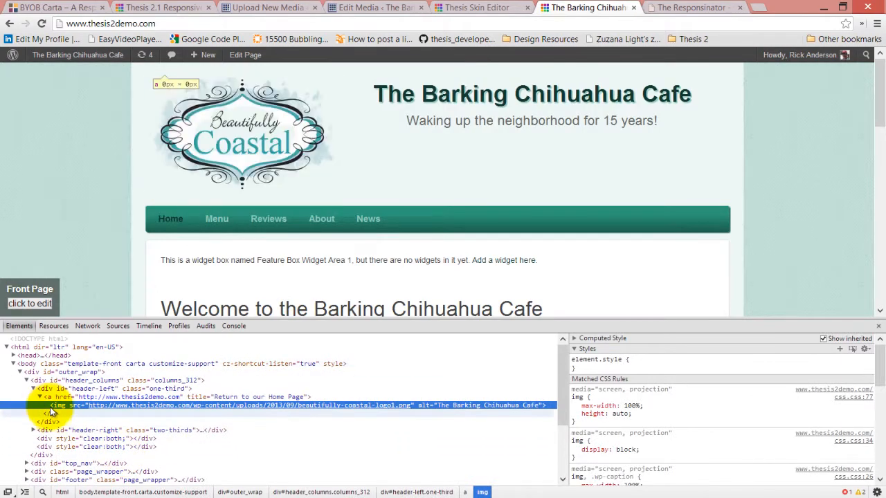
click(49, 398)
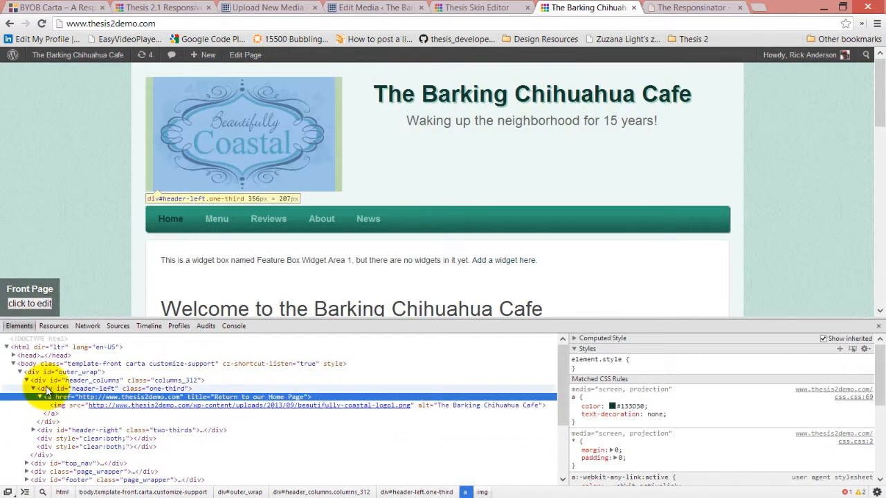
click(47, 390)
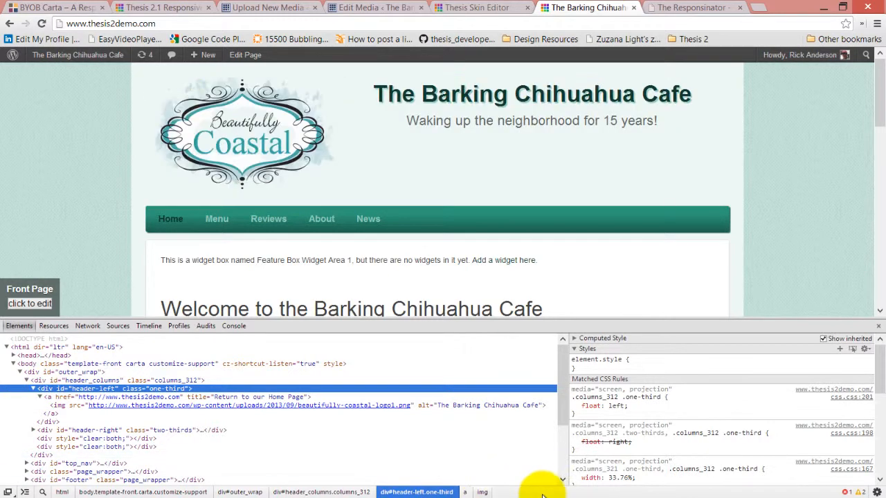
Temporarily disable the 0 13px padding in the .one-third style rule, and enable it again
scroll(877, 407, down, 3)
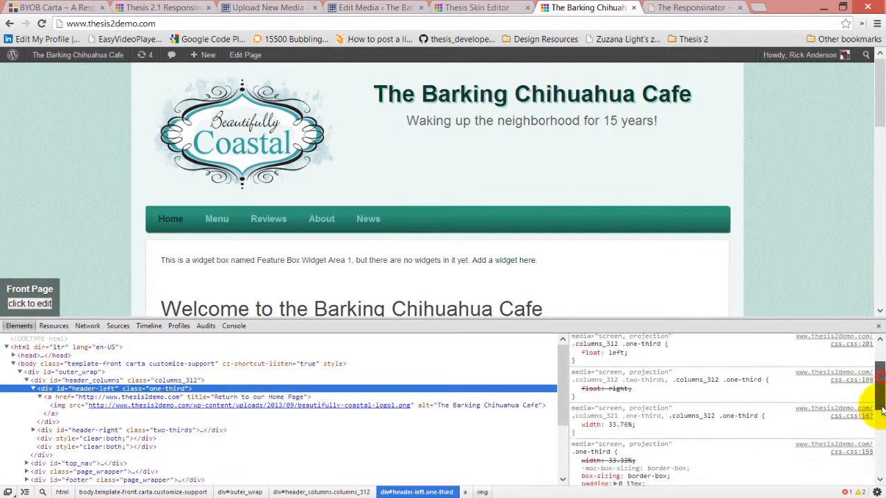
click(574, 443)
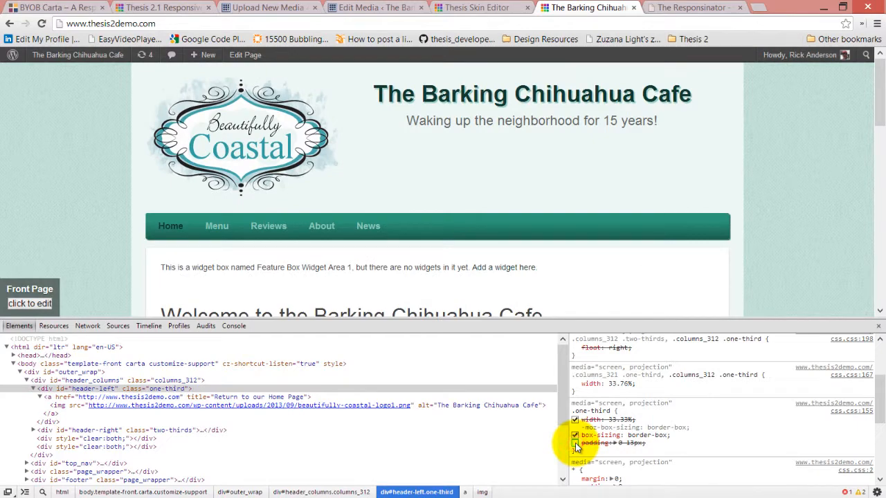
click(574, 444)
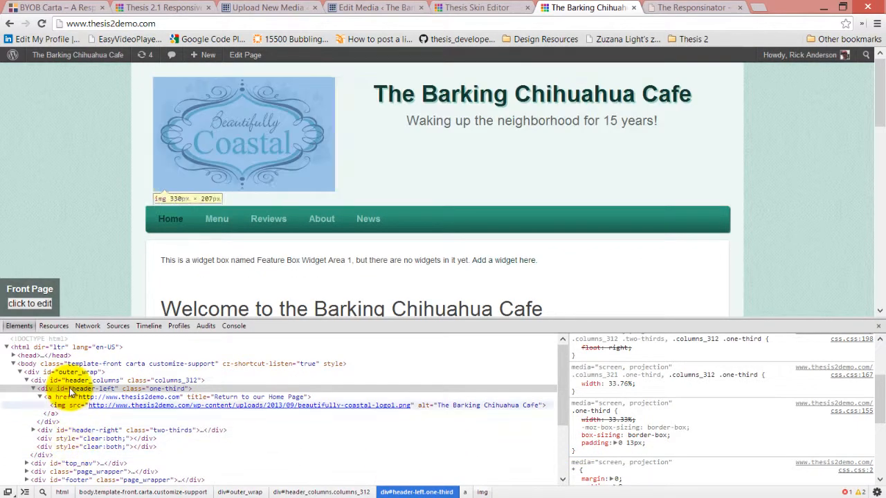
Inspect the header_columns and outer_wrap divs on the page, and close the element inspector
click(67, 380)
click(59, 371)
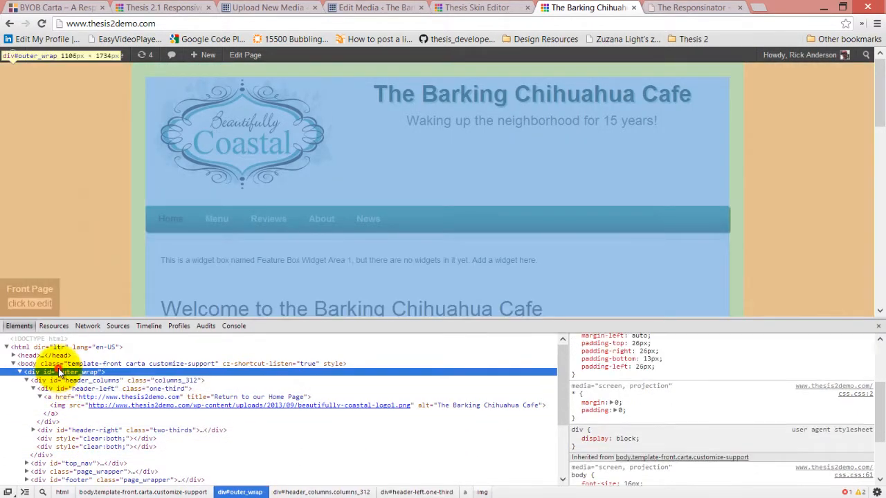
click(797, 198)
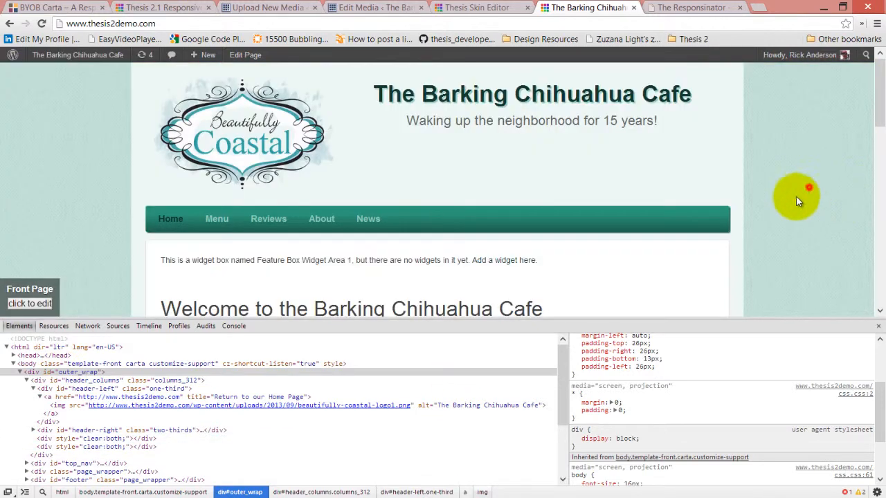
click(874, 327)
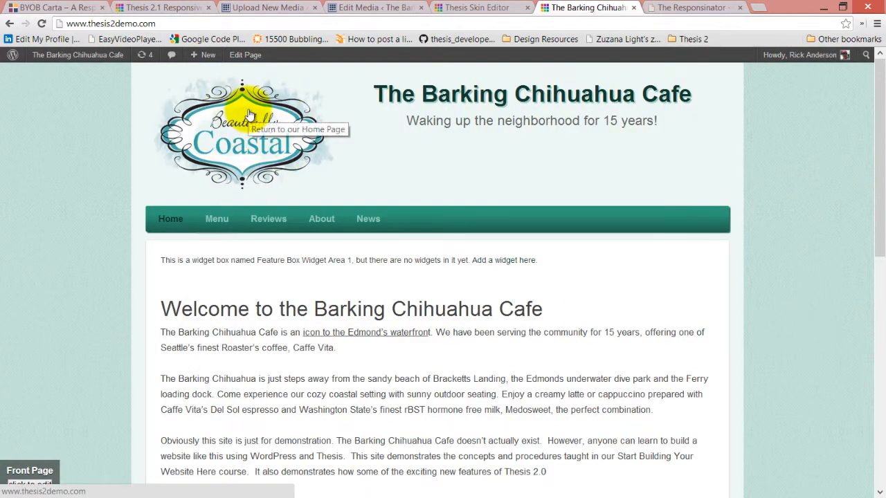
Return to the WordPress admin and open the Thesis Skin Design options
click(479, 6)
click(369, 6)
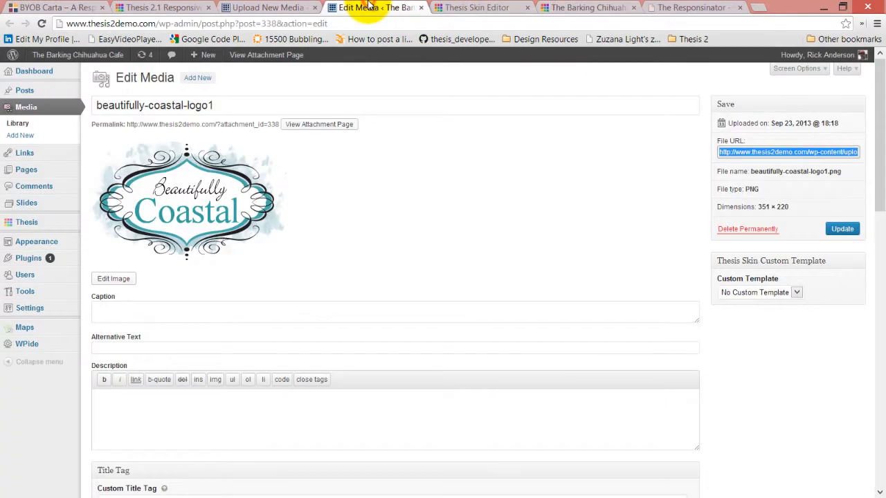
mouse_move(31, 222)
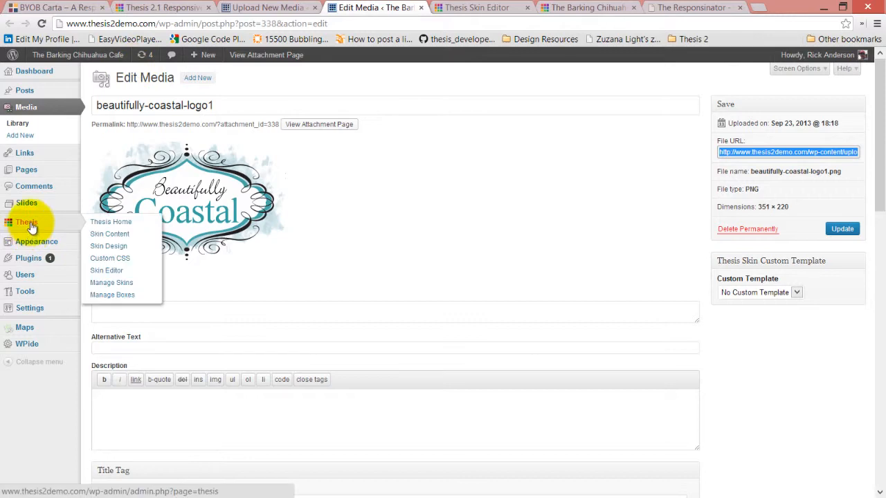
click(126, 250)
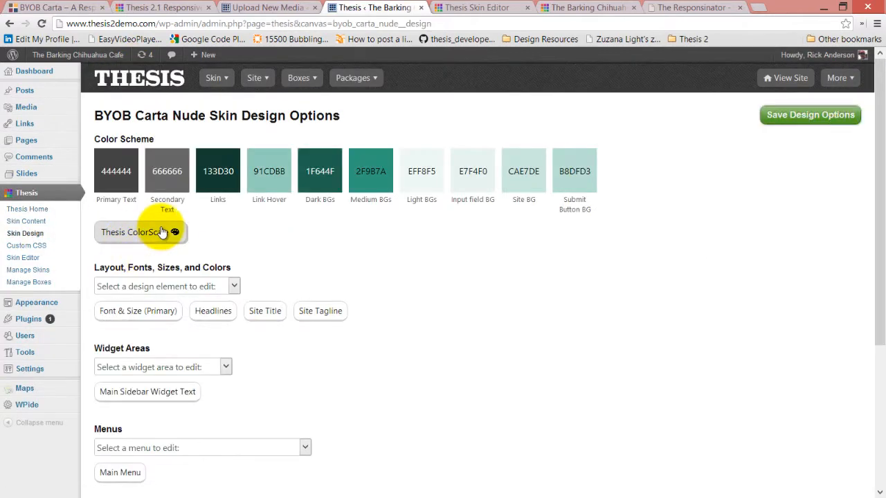
Set the left and right padding of the 2 Column Header - Left Column design element to 0
scroll(161, 232, down, 3)
click(233, 121)
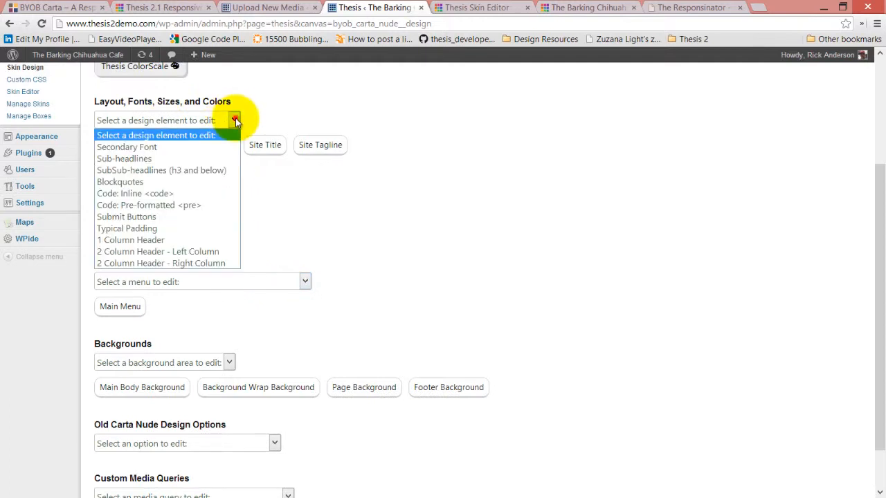
click(211, 253)
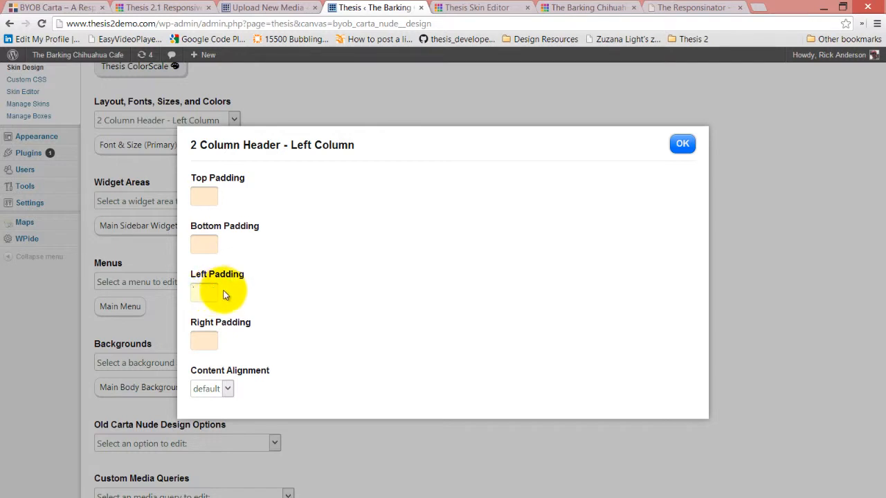
text(0)
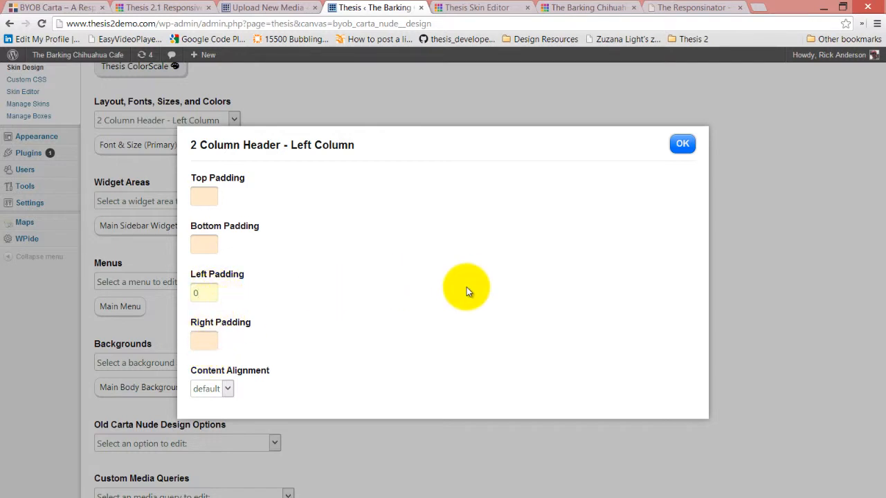
click(215, 334)
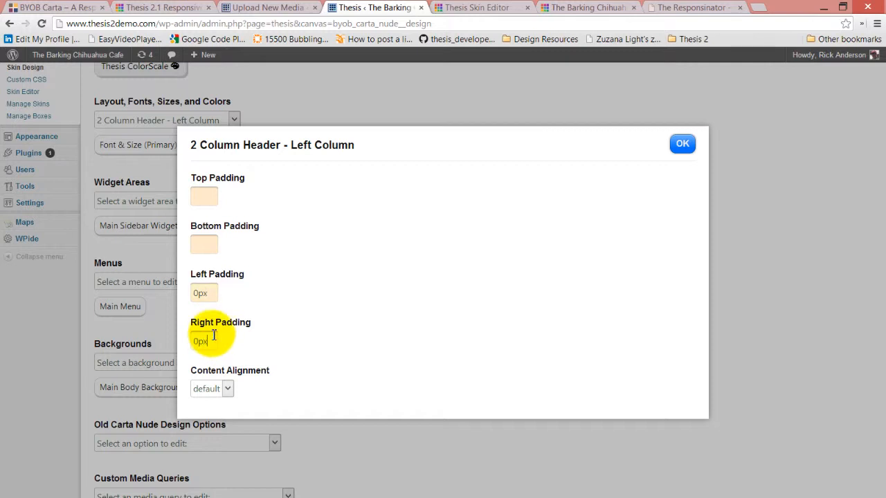
click(305, 315)
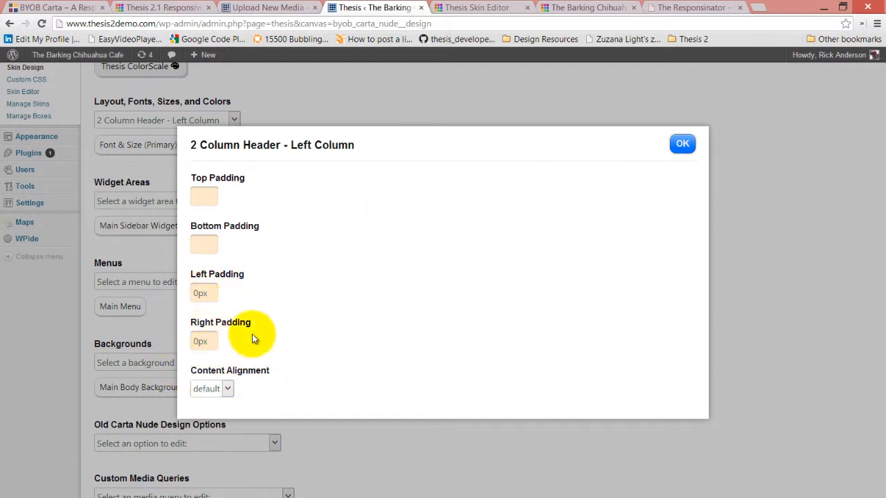
click(682, 144)
Save the skin design options and reload the site's front page to check the logo's placement
scroll(644, 263, up, 3)
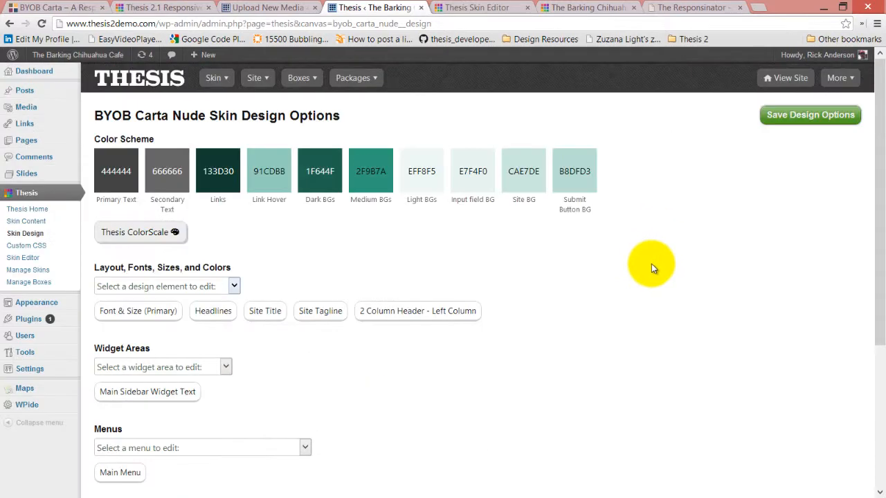
click(821, 116)
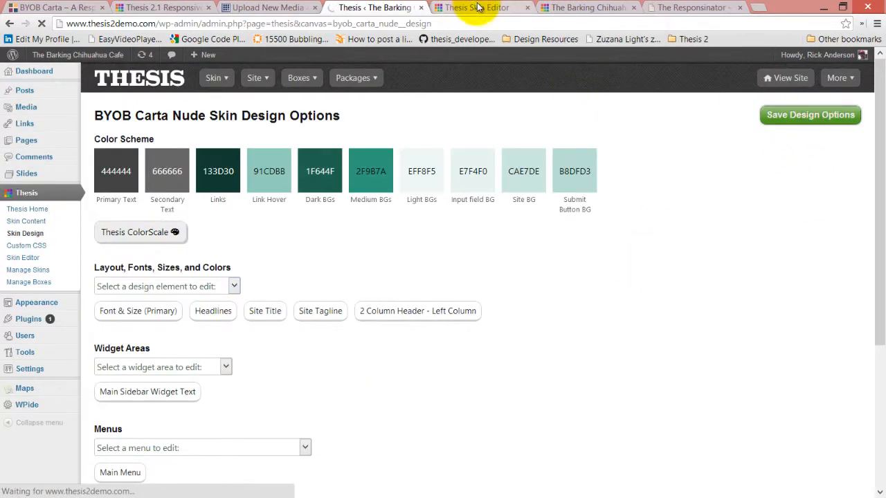
click(443, 7)
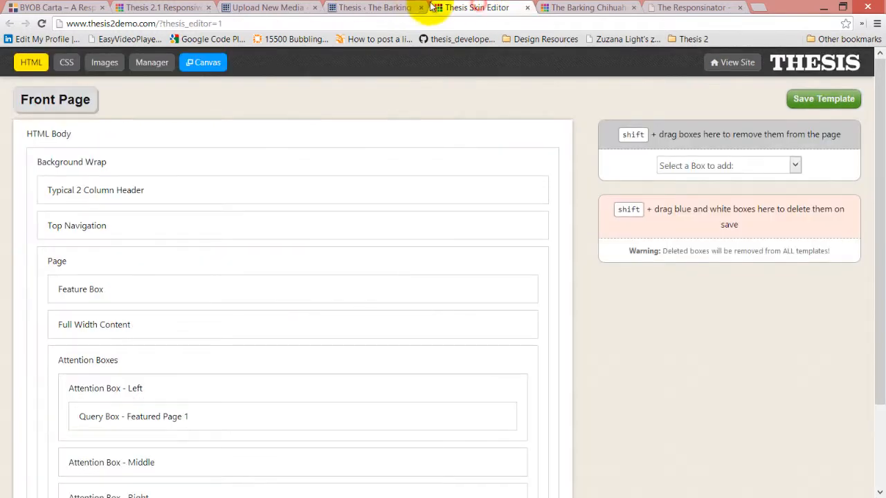
click(585, 7)
click(41, 24)
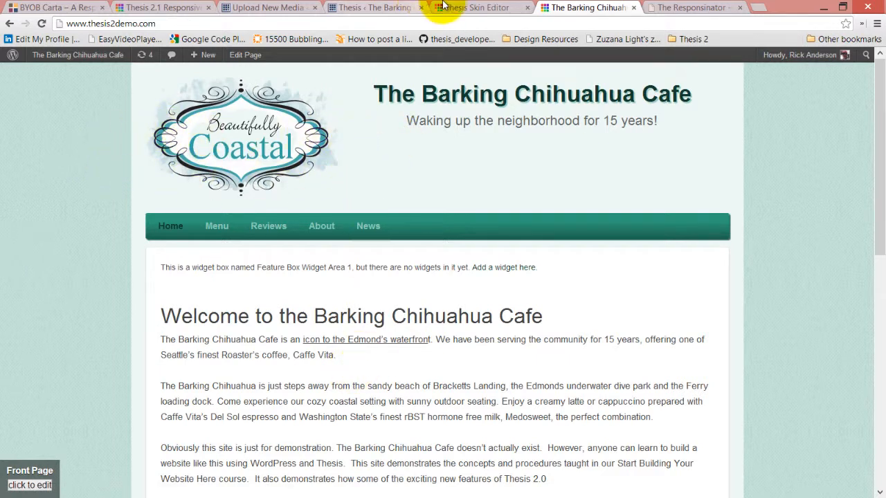
In the Skin Editor, set the Typical 2 Column Header's left column content to Widget area and save the template
click(486, 7)
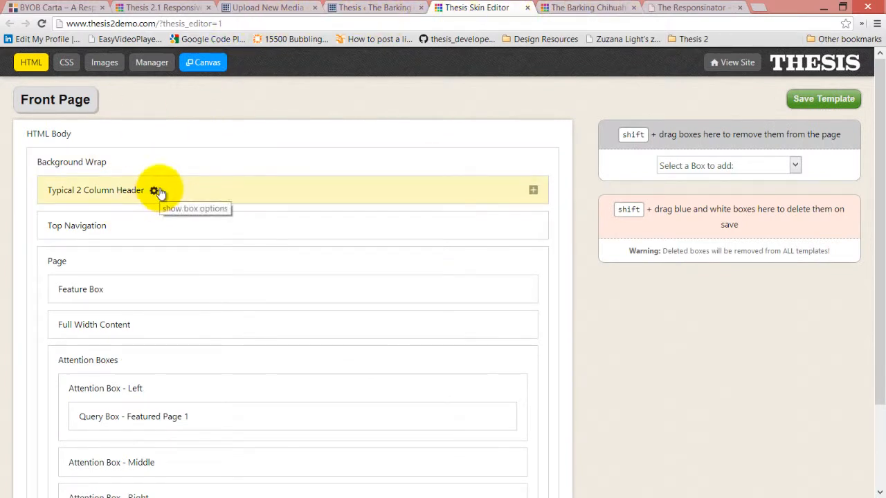
click(153, 192)
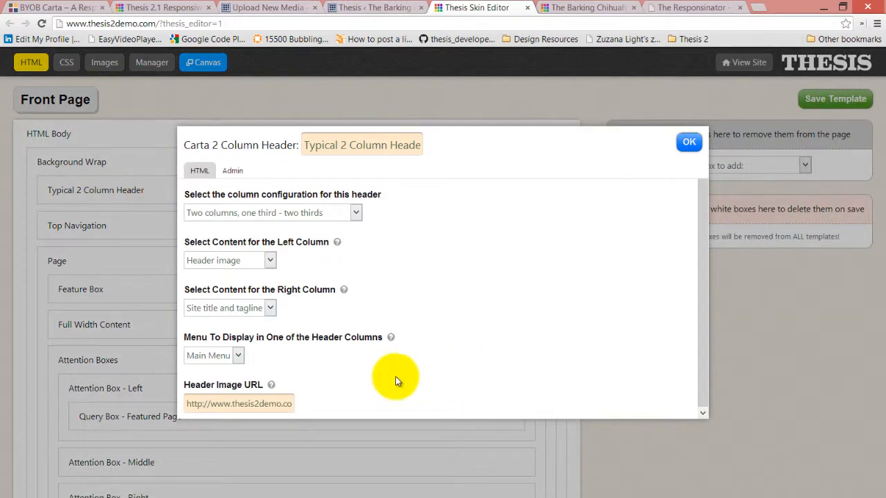
click(271, 260)
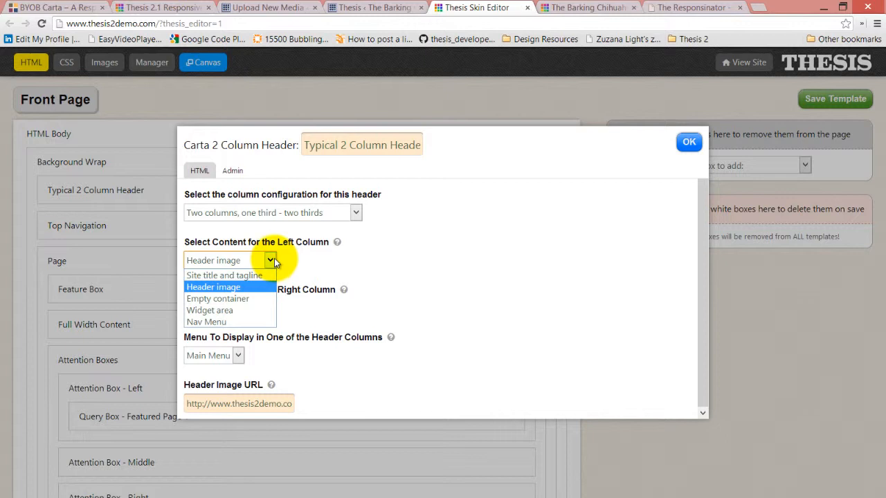
click(249, 313)
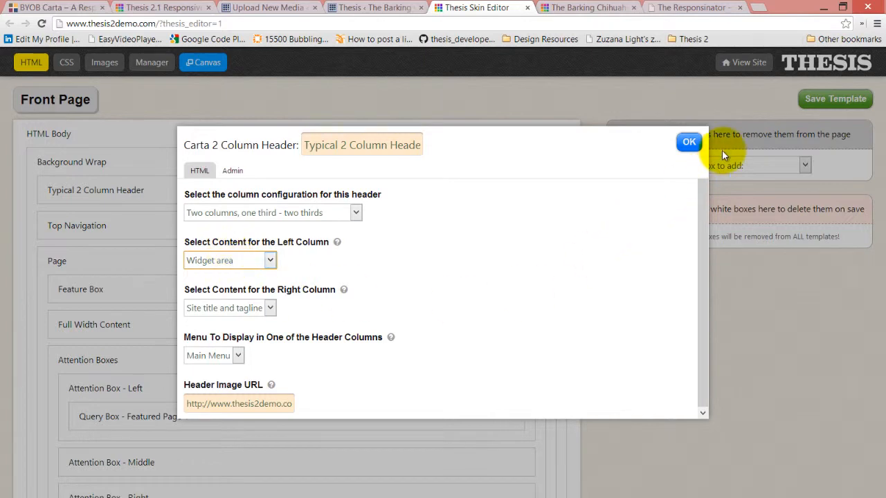
click(688, 142)
click(816, 102)
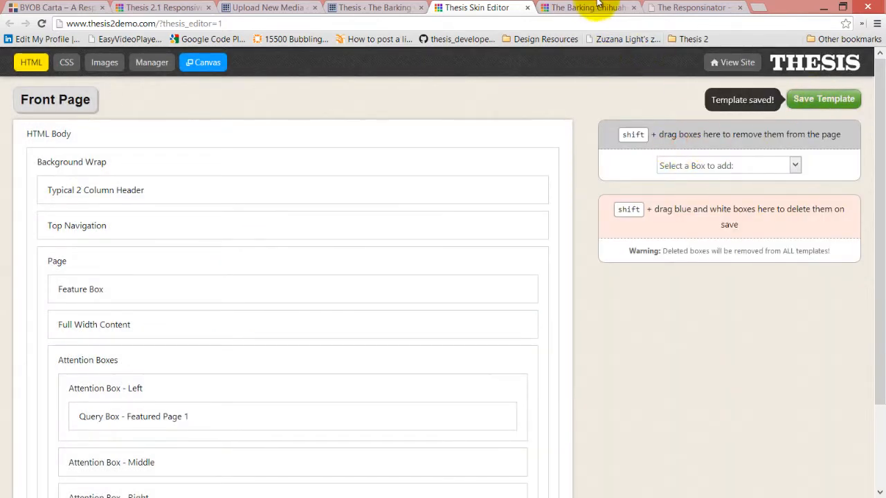
Reload the site's front page, and examine the Header Left Widget Area on the WordPress Widgets page
click(586, 7)
click(42, 23)
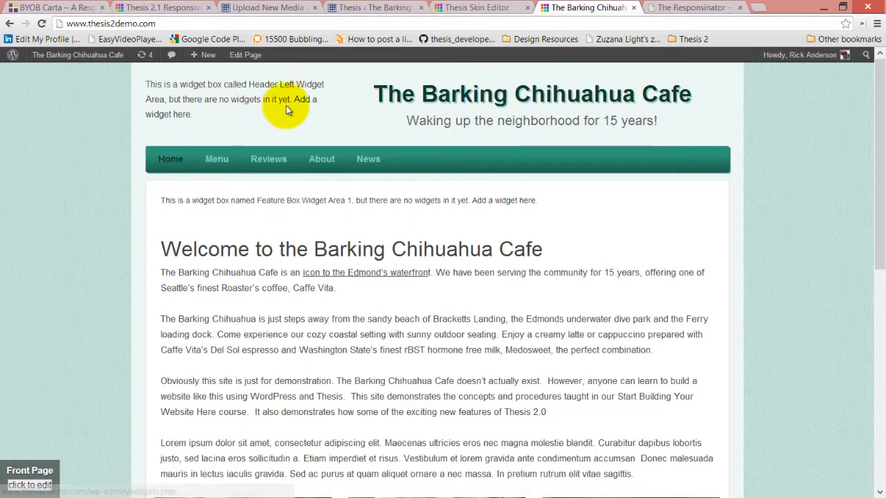
click(255, 6)
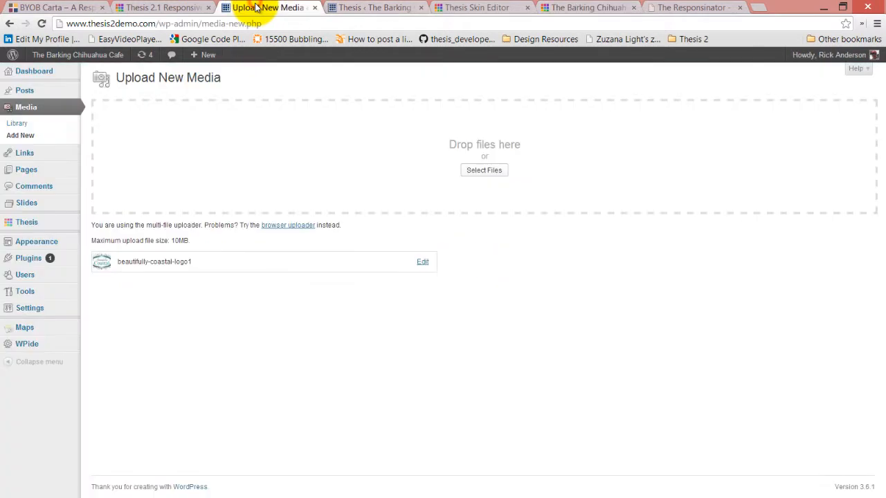
mouse_move(39, 240)
click(109, 254)
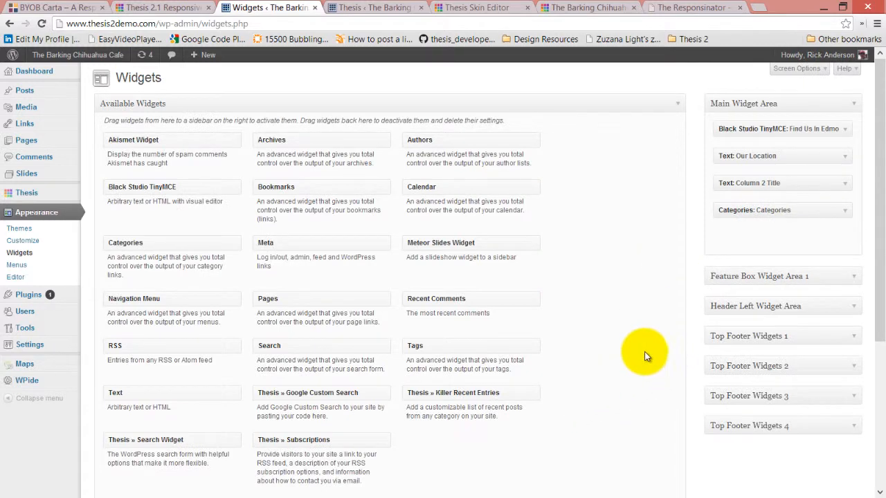
click(853, 306)
scroll(765, 330, down, 2)
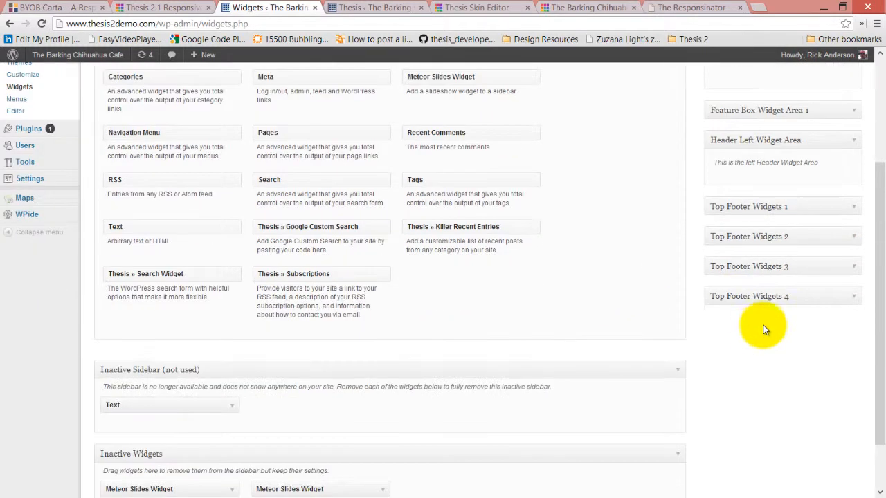
scroll(764, 330, down, 1)
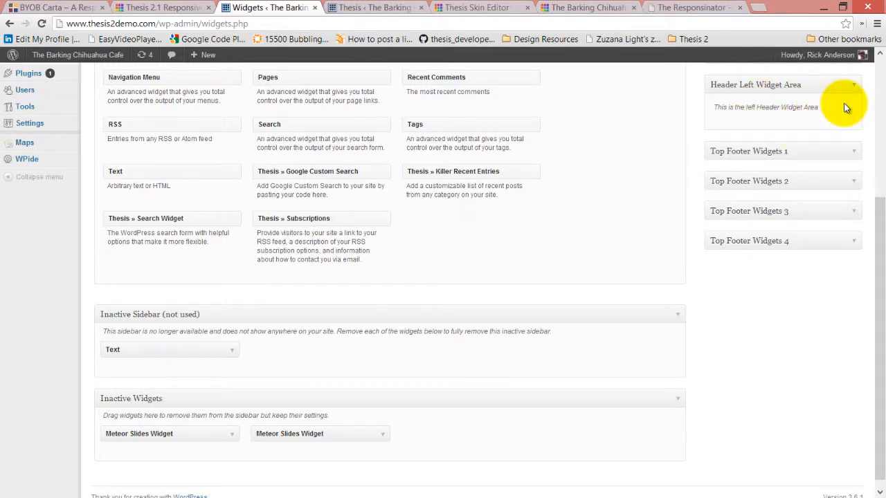
scroll(602, 192, up, 2)
scroll(604, 193, up, 3)
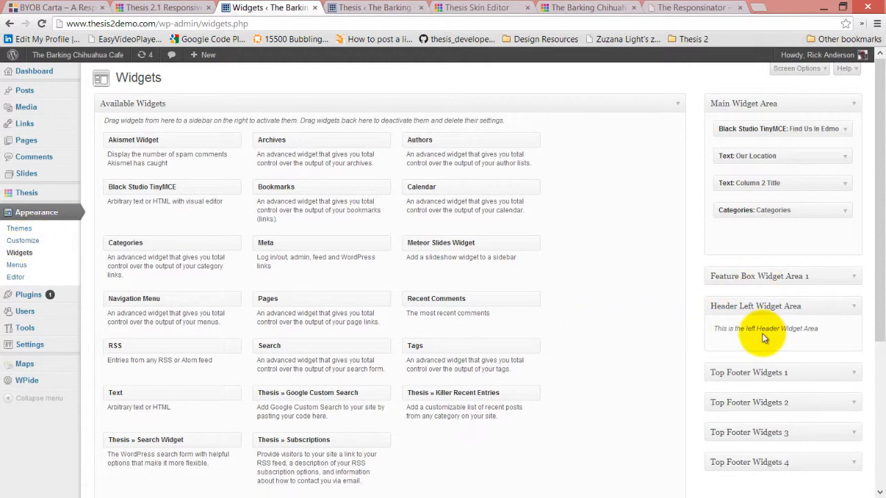
Return to the Skin Editor and set the Typical 2 Column Header's left column content to Header image
click(382, 7)
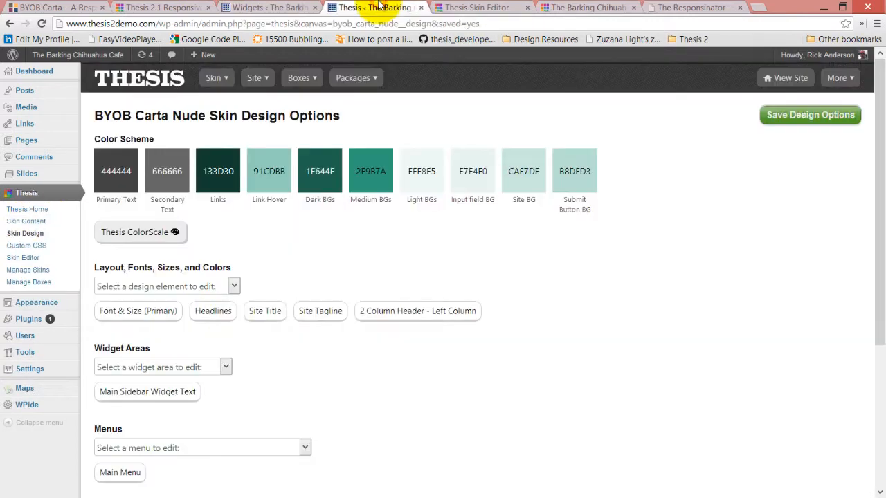
click(465, 6)
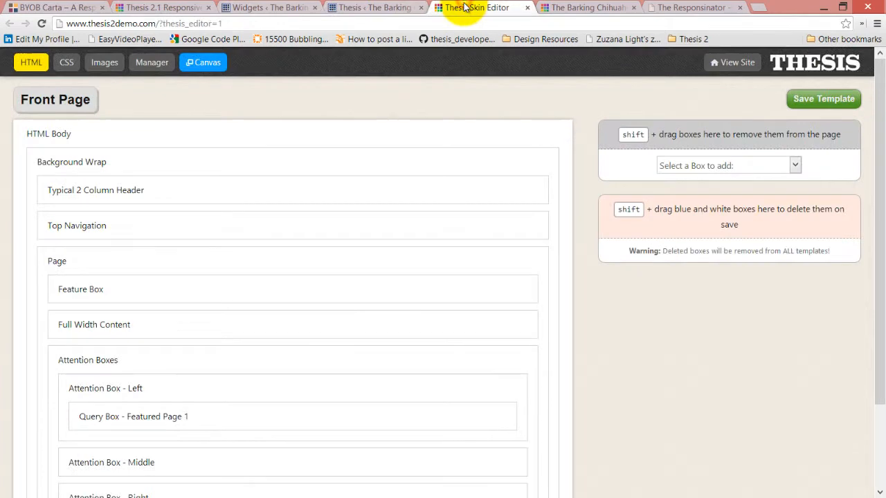
click(154, 192)
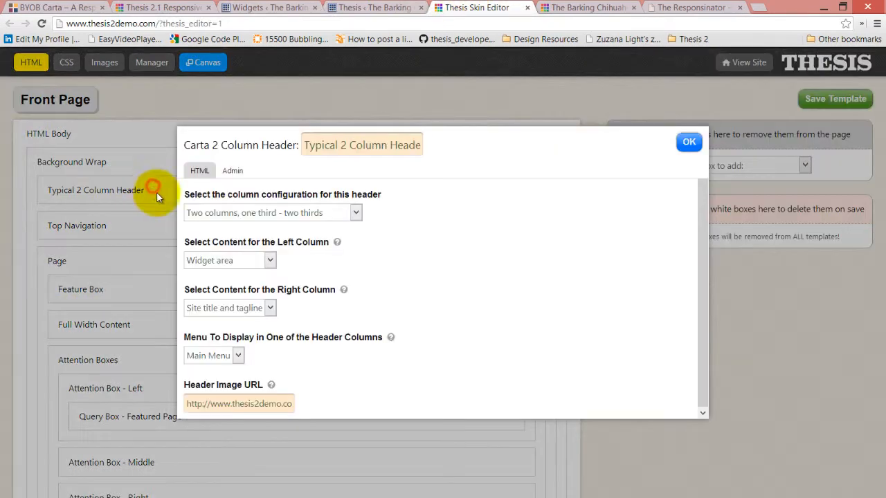
click(271, 261)
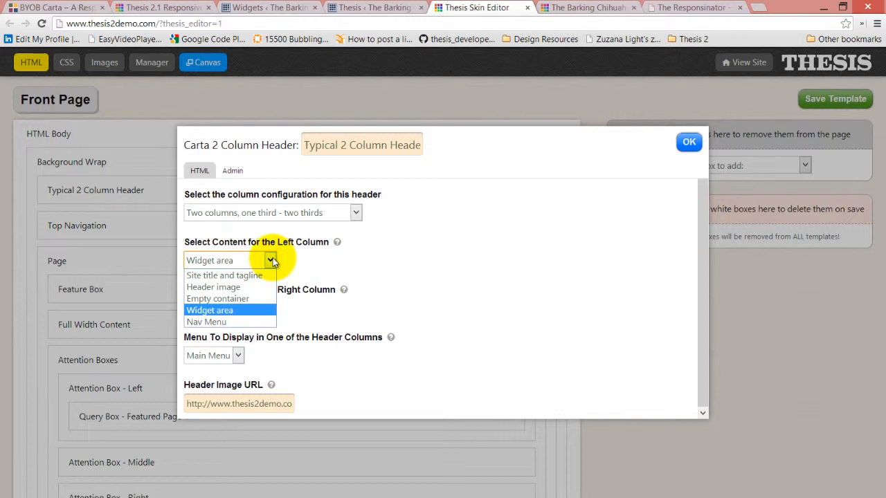
click(238, 290)
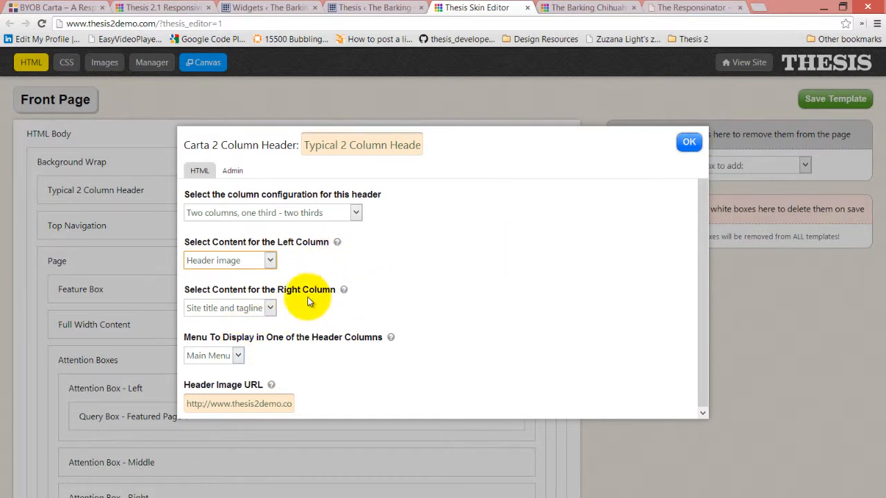
Set the header's right column content to Nav Menu displaying Main Menu, and save the Front Page template
click(269, 308)
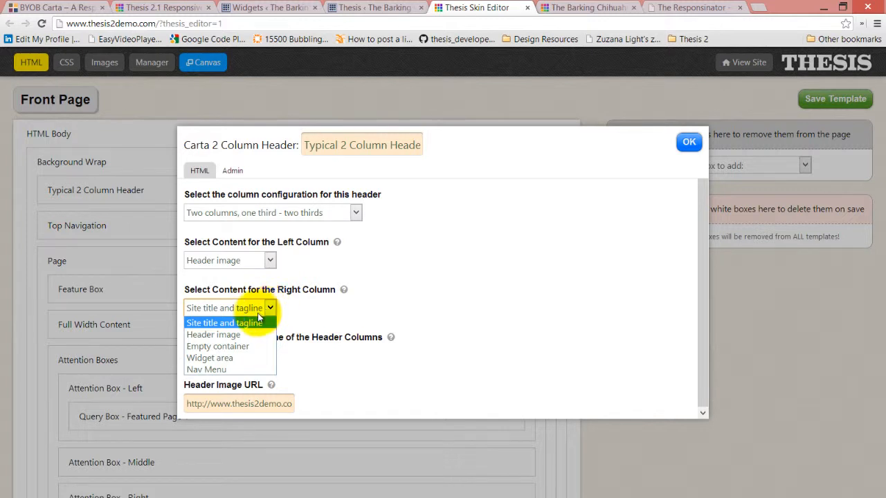
click(218, 370)
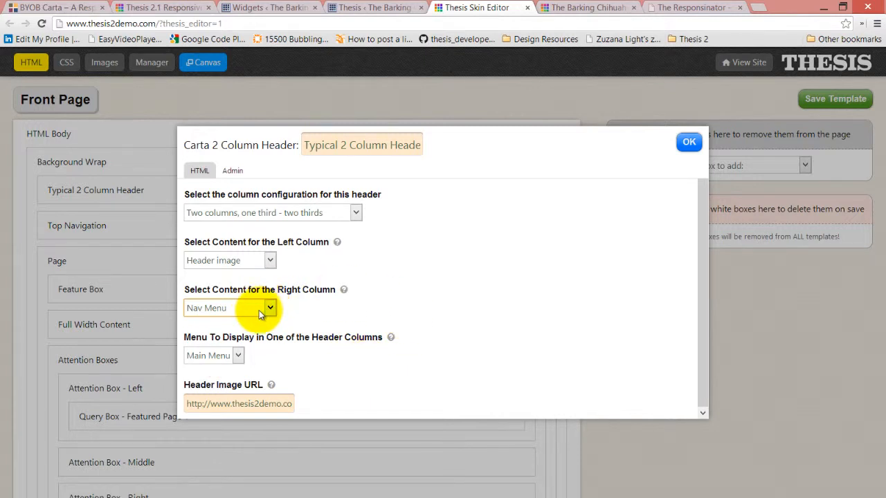
click(238, 356)
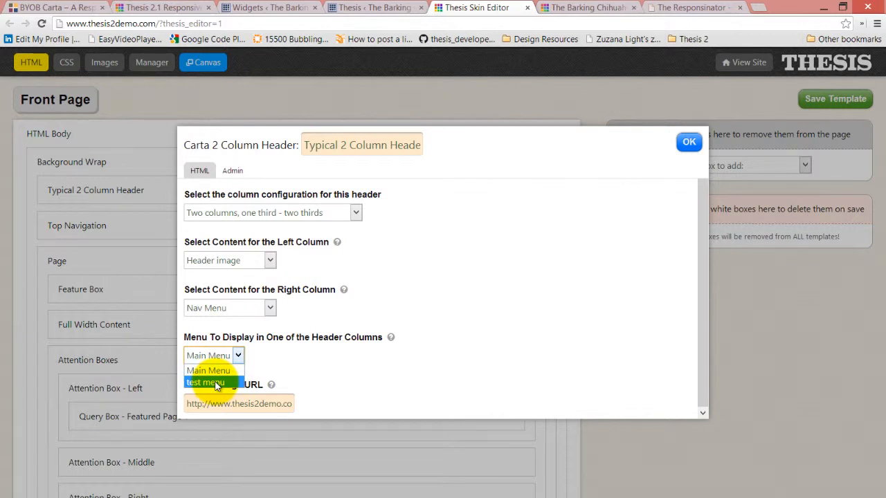
click(223, 372)
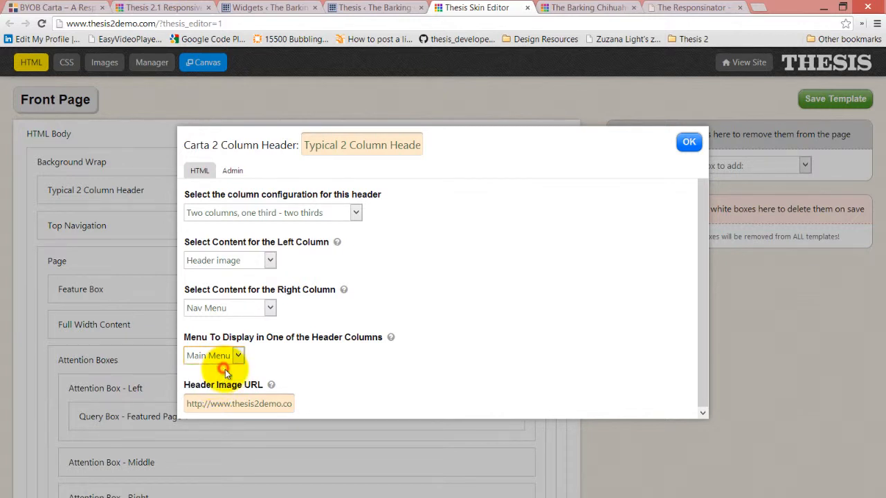
click(418, 351)
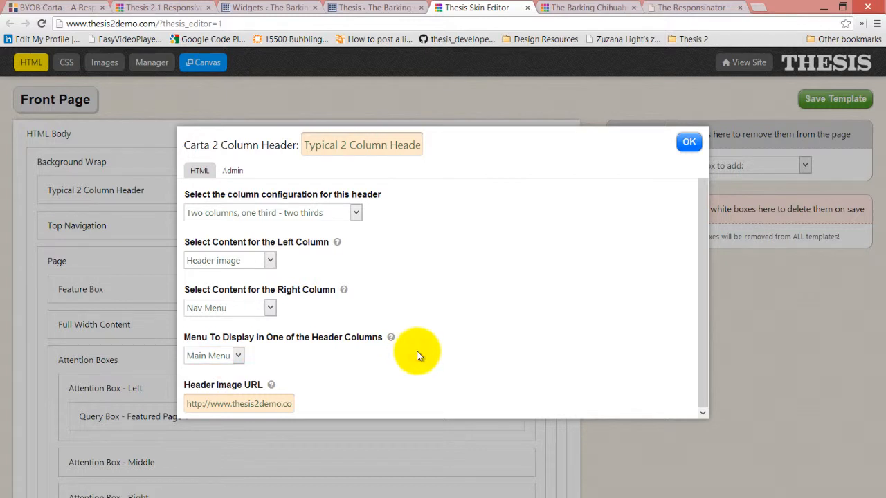
click(689, 143)
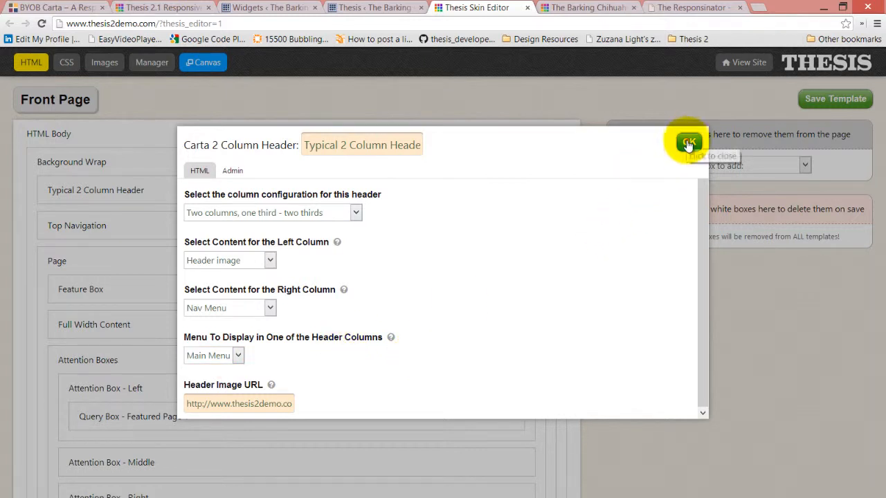
click(845, 98)
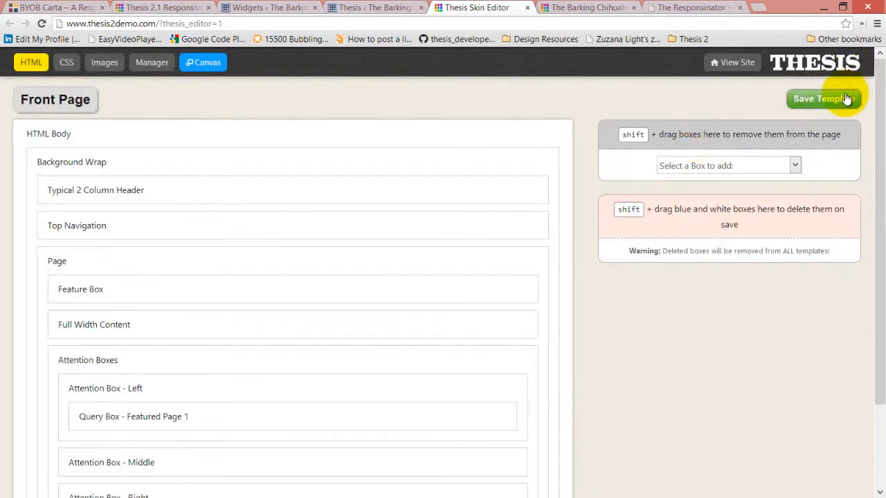
Reload the site's front page to check the menu in the header, and return to the Skin Editor
click(568, 8)
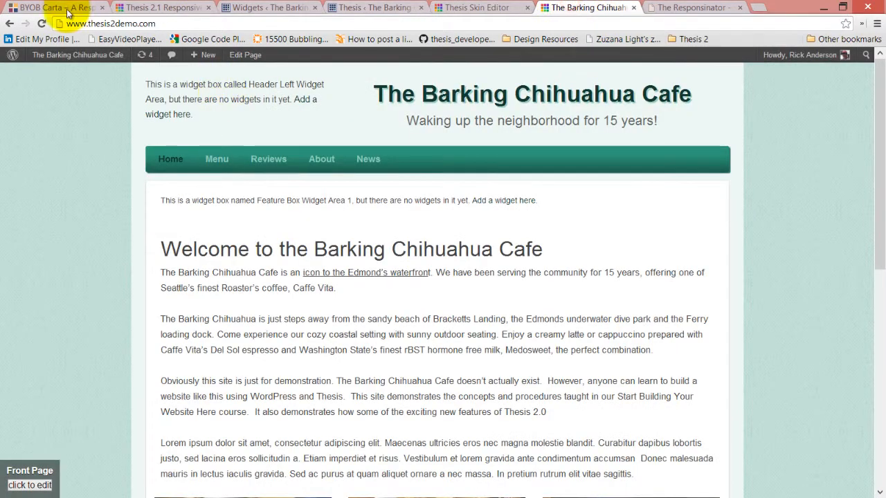
click(41, 23)
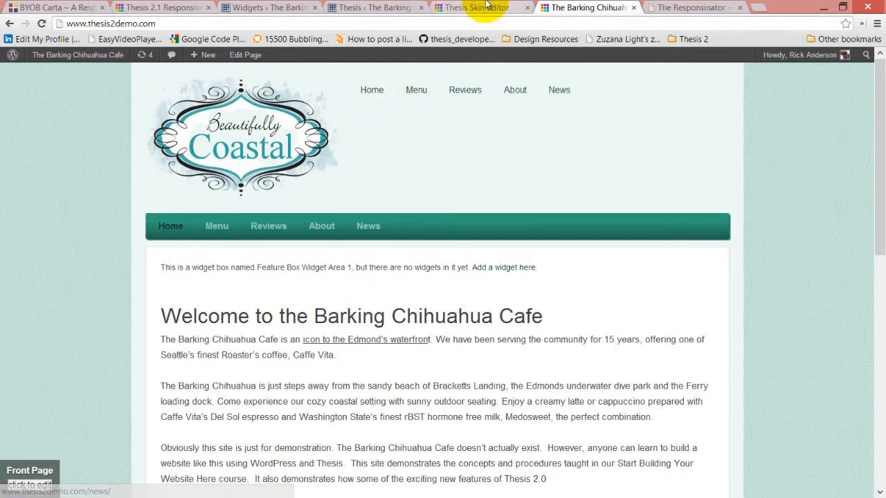
click(464, 8)
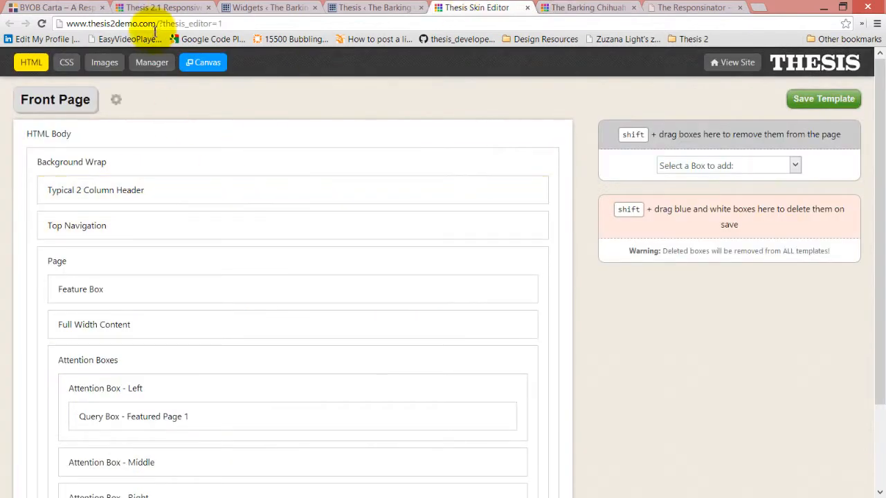
Switch to the BYOB Carta Nude Skin Design Options page and open the Header Menu settings for editing
click(370, 7)
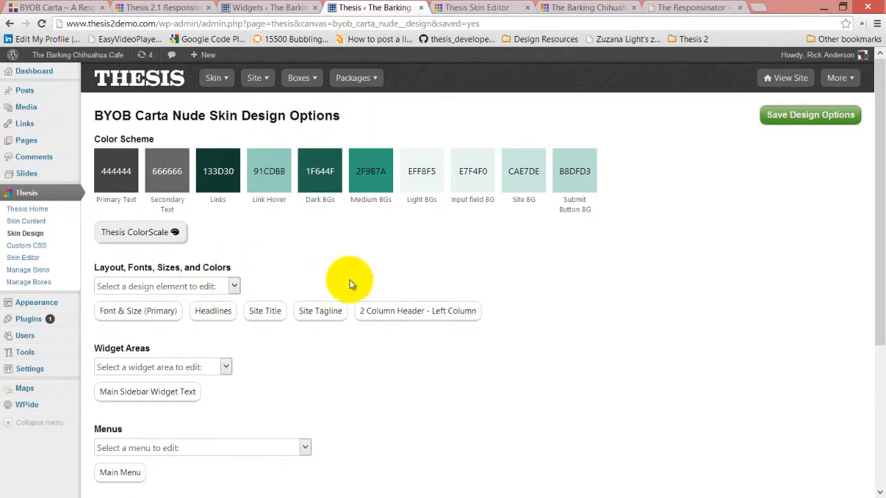
scroll(316, 259, down, 1)
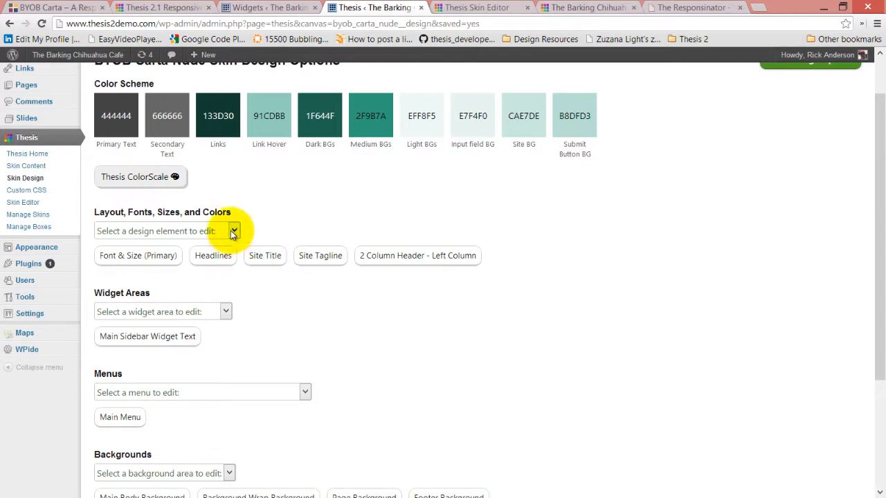
scroll(304, 270, down, 3)
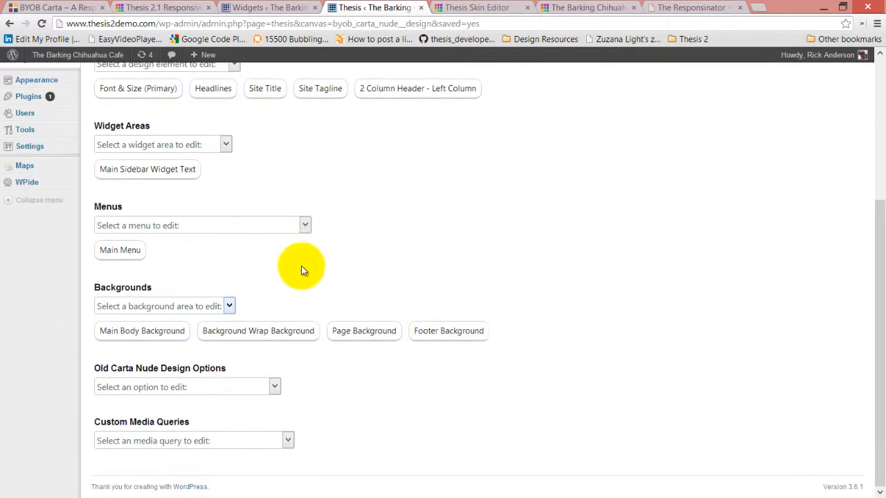
click(301, 227)
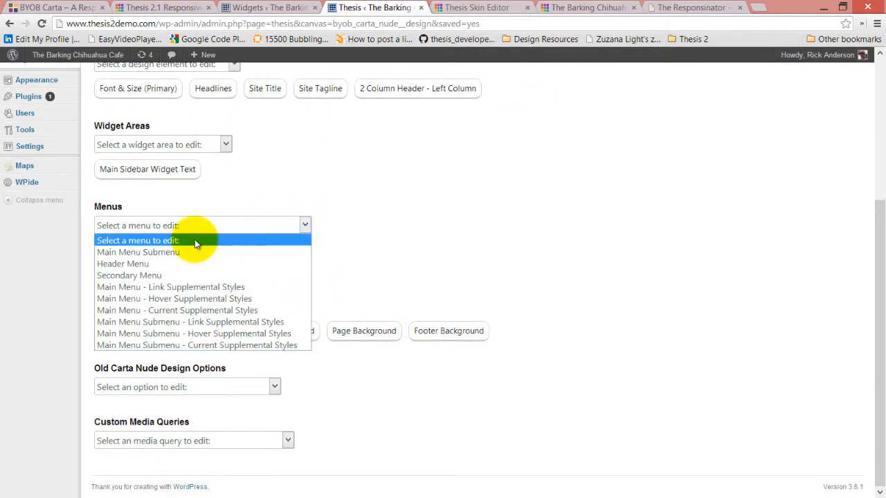
click(190, 264)
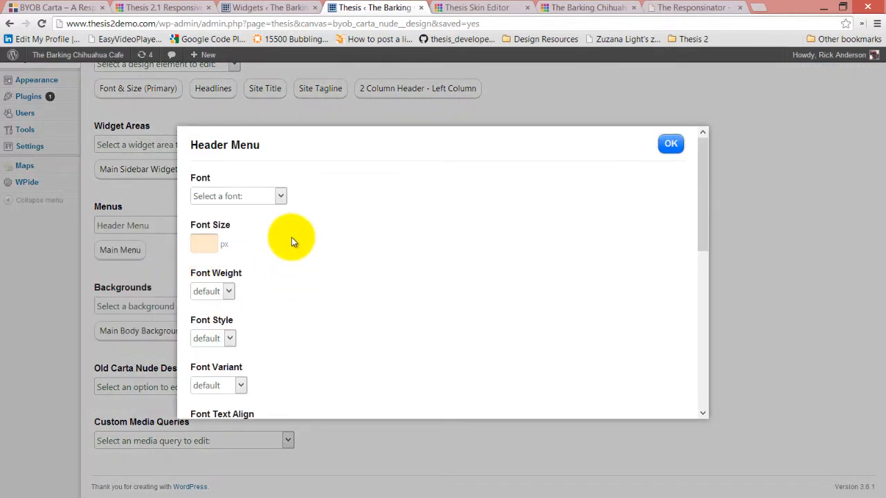
Set the Header Menu's font size to 24 px and its font weight to bold
click(280, 197)
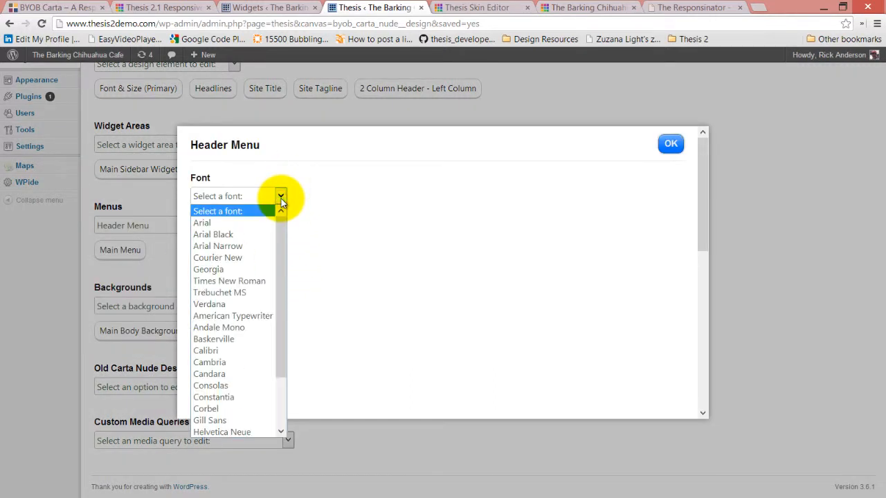
click(280, 199)
click(202, 245)
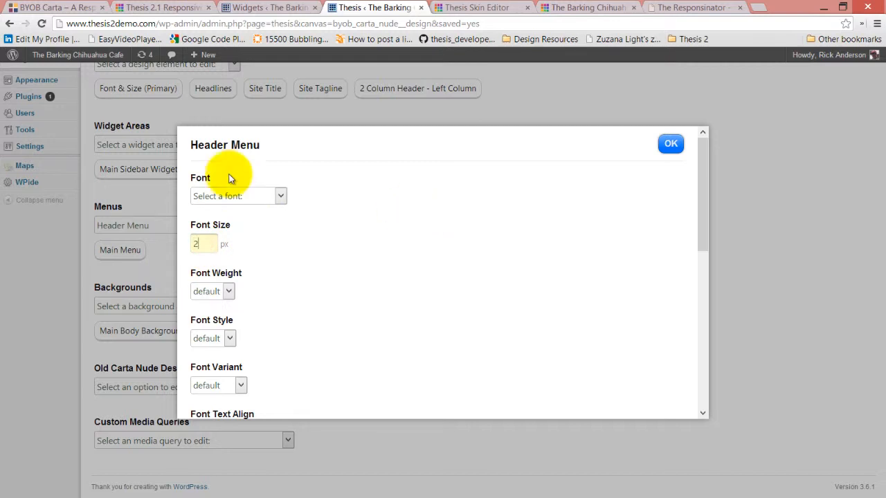
text(2)
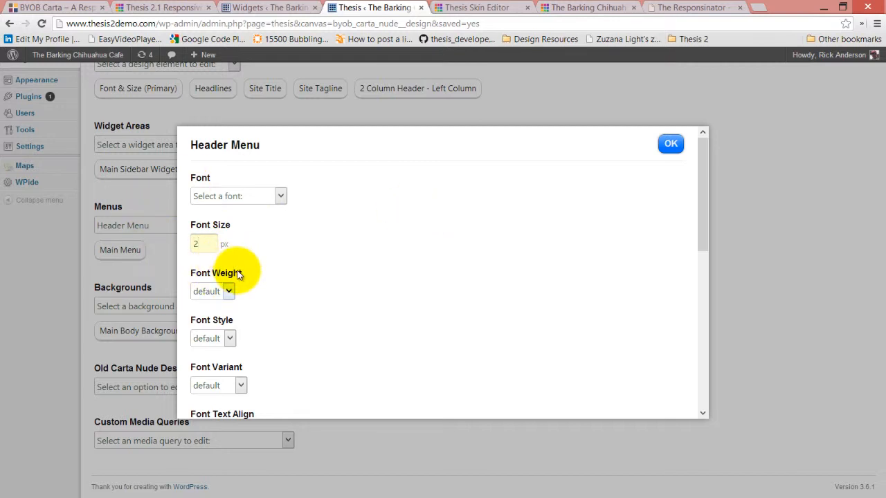
text(4)
click(290, 283)
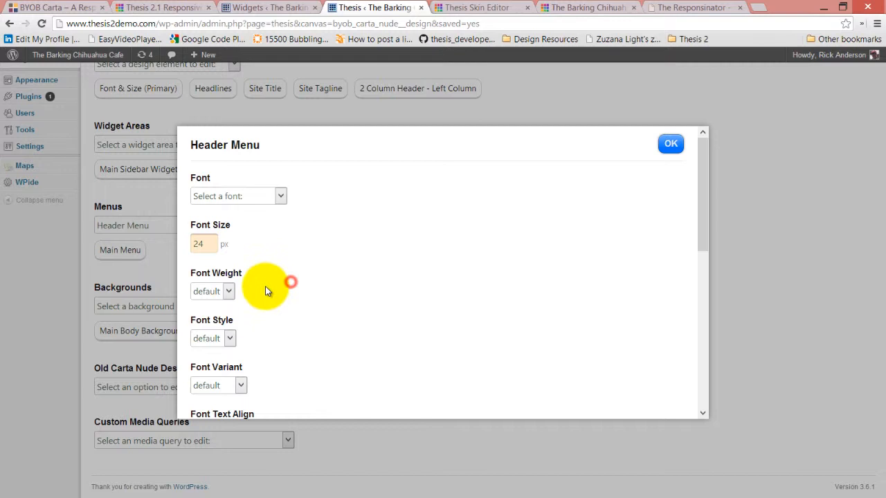
click(228, 290)
click(200, 318)
Set the Header Menu's link text color to the blue 455EFF
scroll(361, 272, down, 2)
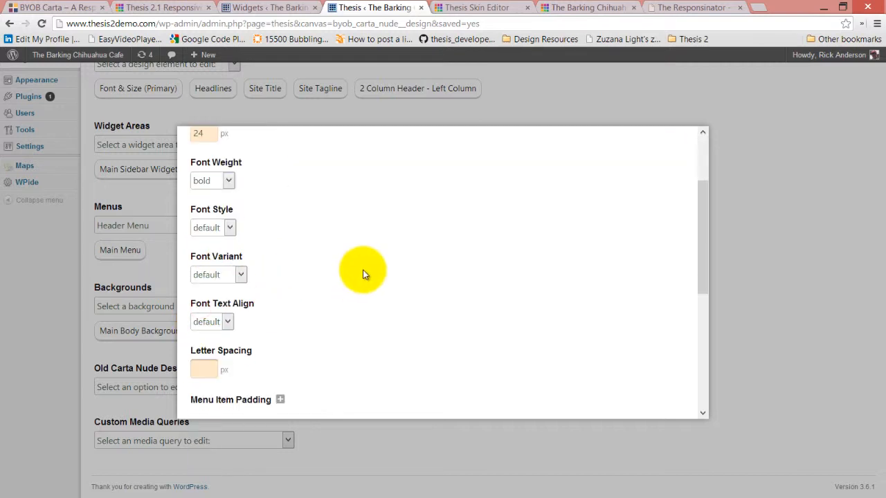
scroll(363, 269, down, 2)
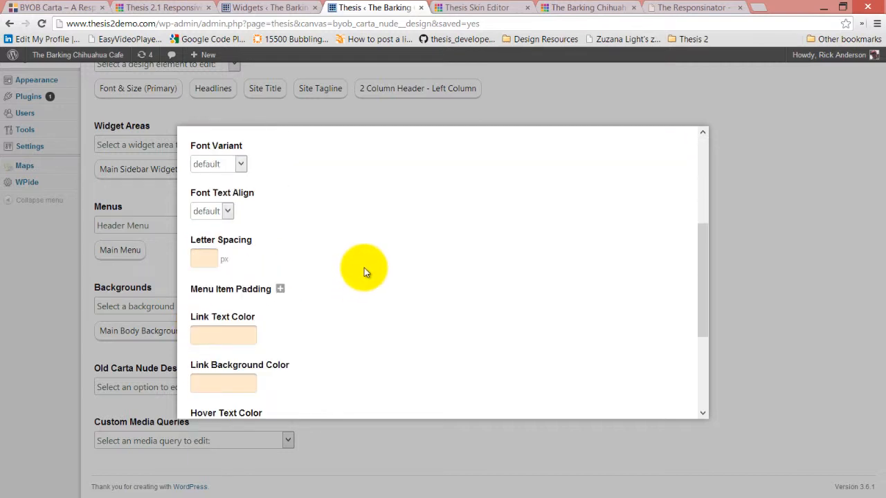
scroll(364, 270, down, 2)
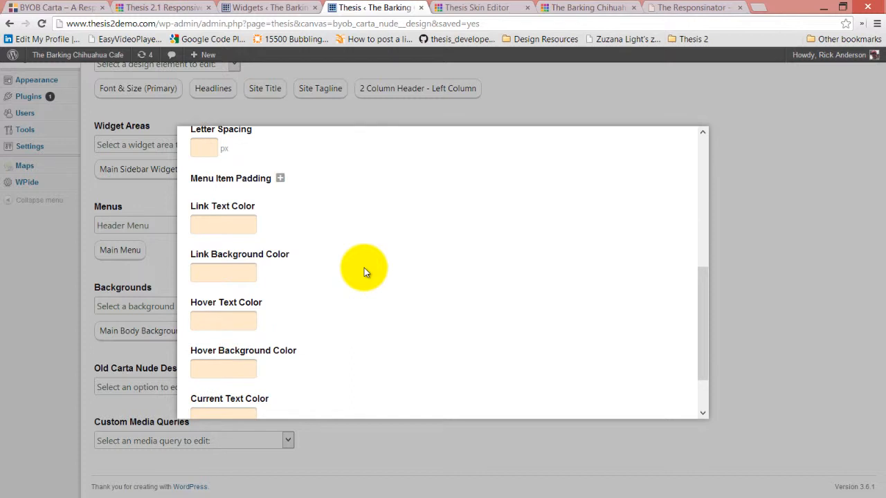
scroll(364, 269, up, 2)
scroll(364, 270, down, 2)
click(223, 224)
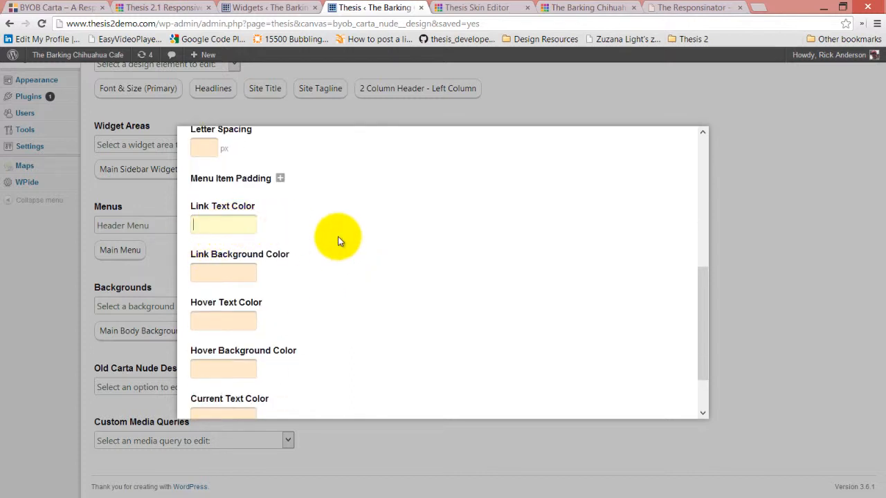
scroll(334, 242, up, 1)
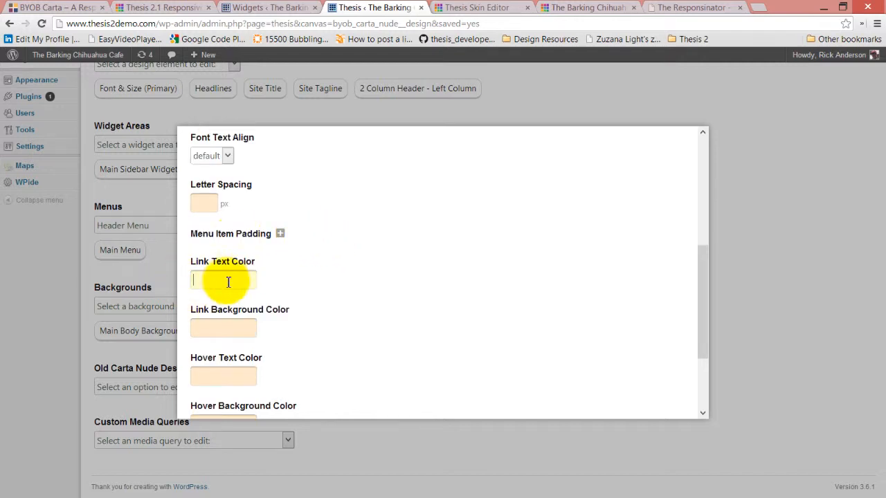
click(222, 327)
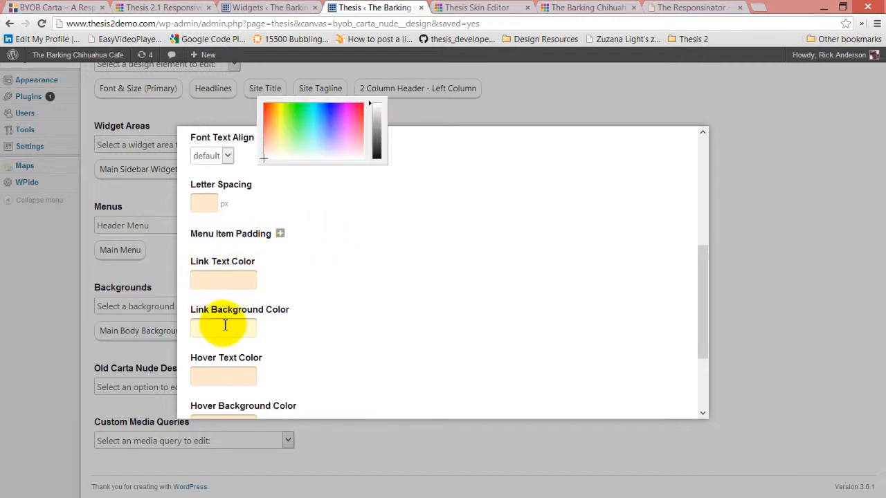
click(221, 280)
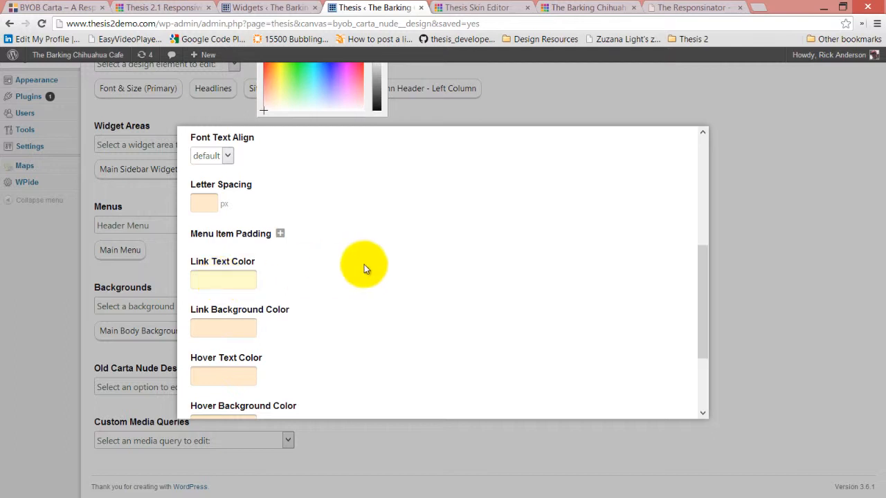
scroll(361, 267, up, 1)
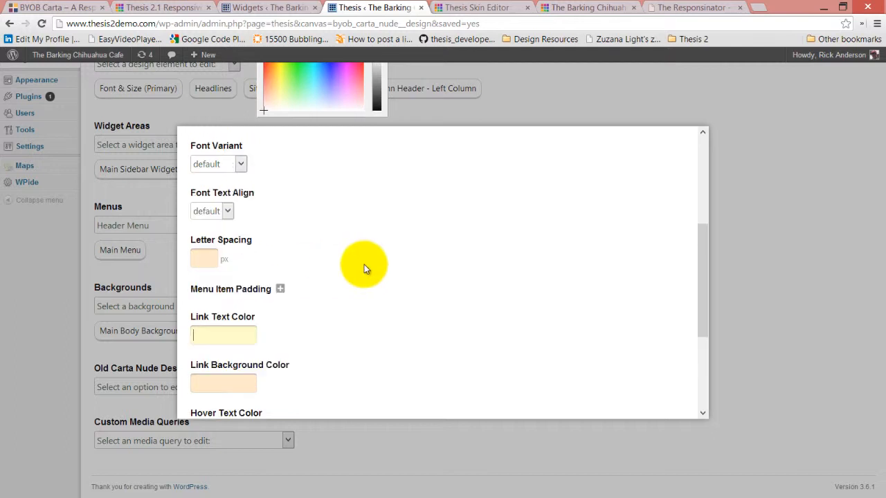
click(329, 70)
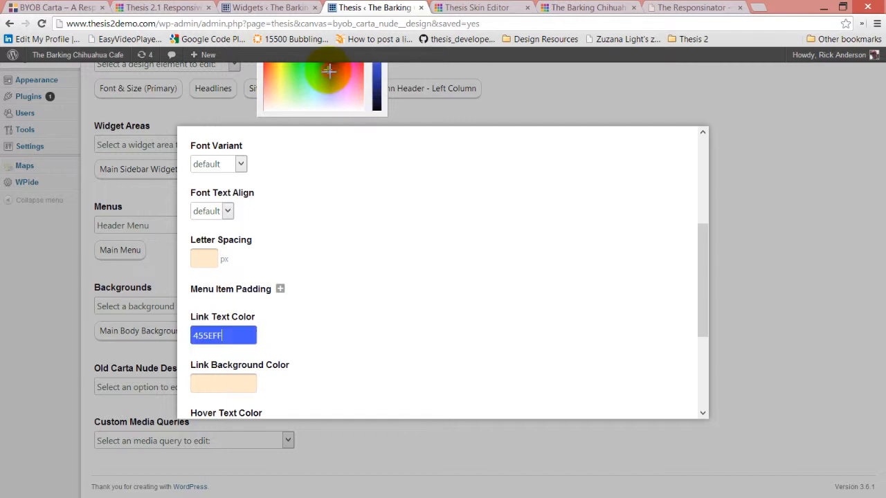
Set the Header Menu's hover text color to the darkened green 77D1A4
scroll(354, 322, down, 2)
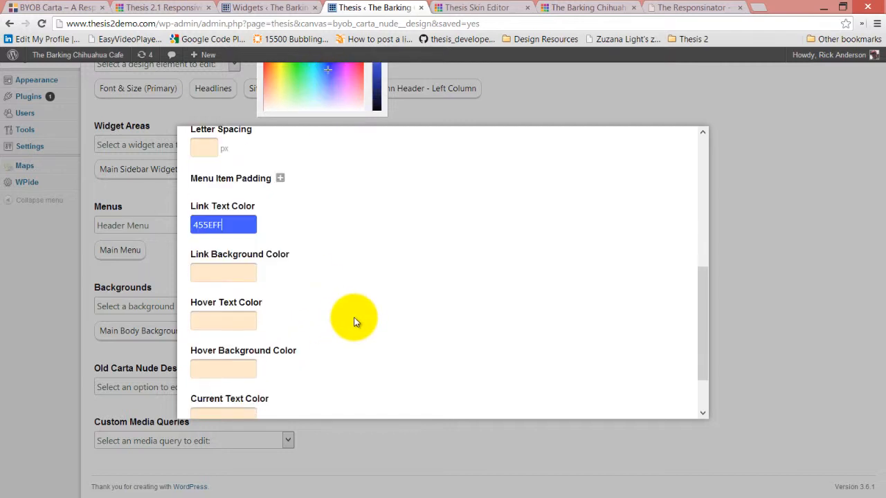
click(208, 319)
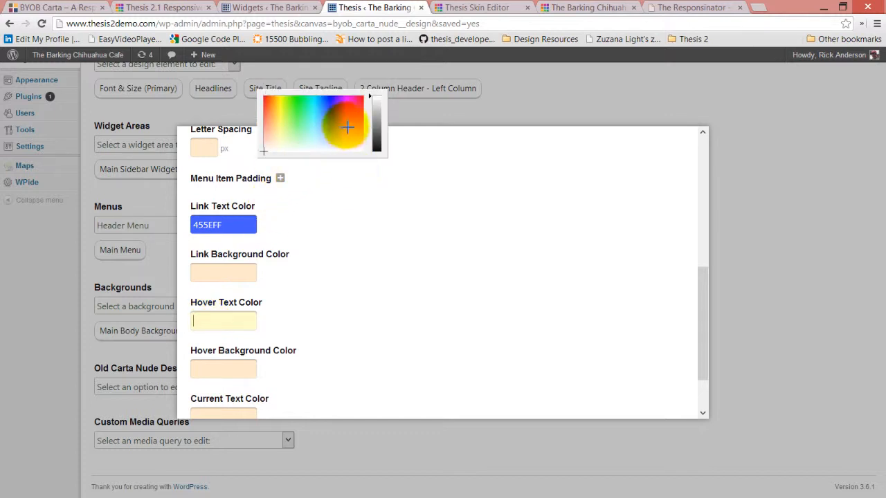
click(320, 135)
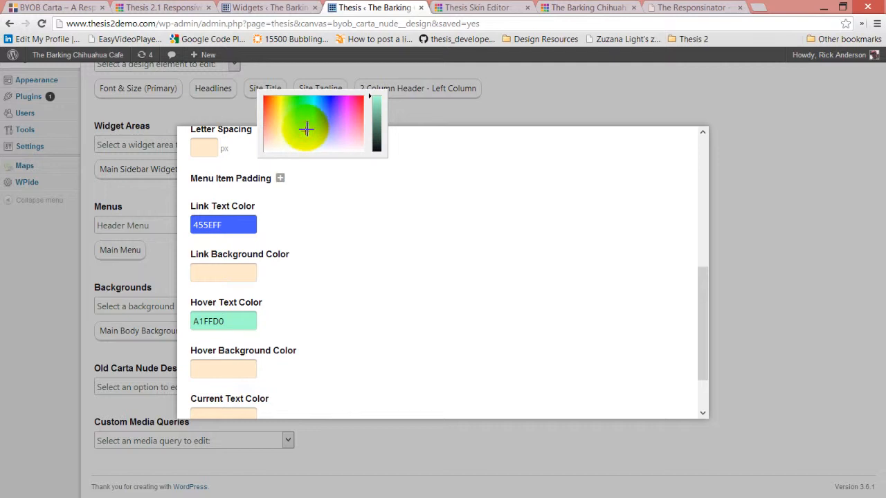
click(374, 122)
click(377, 109)
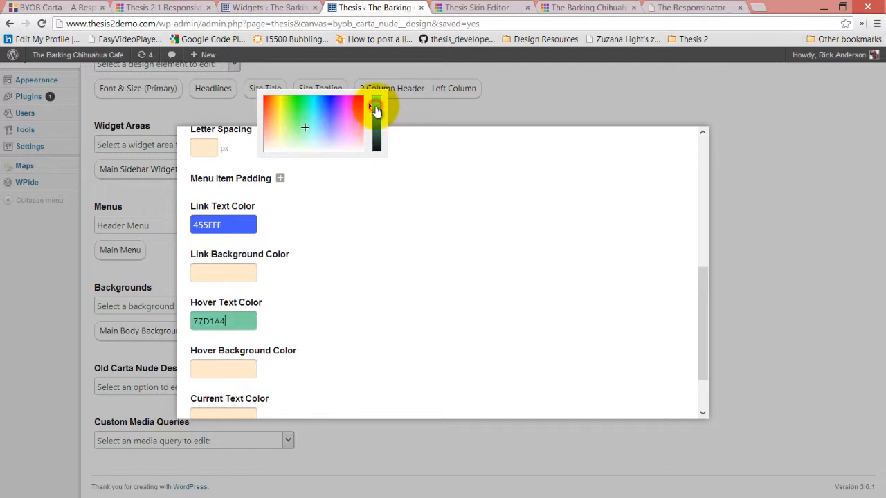
click(400, 262)
scroll(395, 270, down, 1)
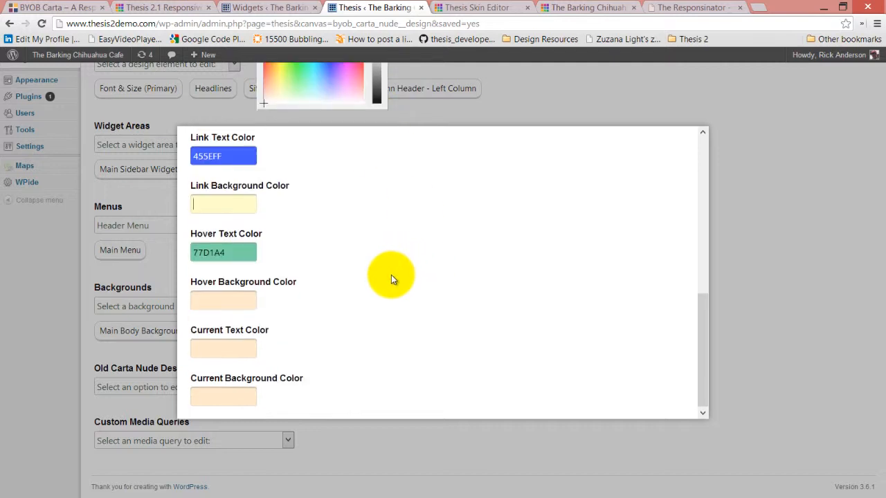
Accept the Header Menu settings and save the skin's design options
scroll(391, 275, up, 5)
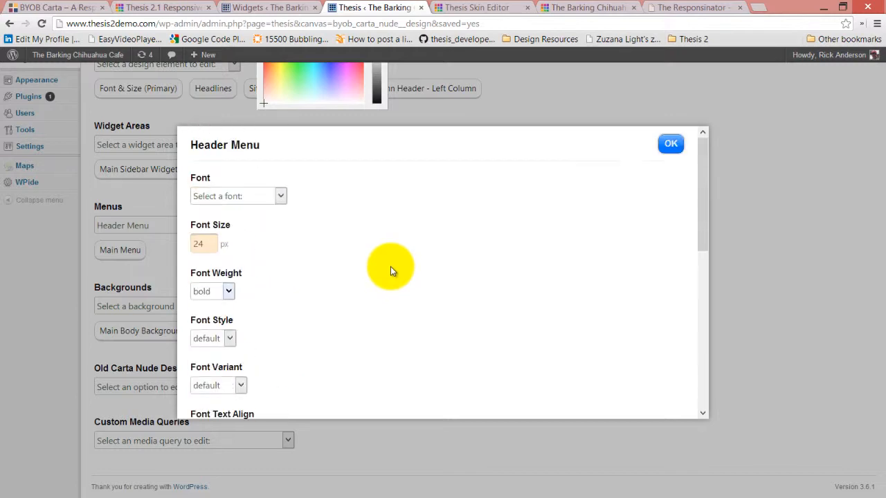
click(670, 145)
scroll(681, 222, up, 4)
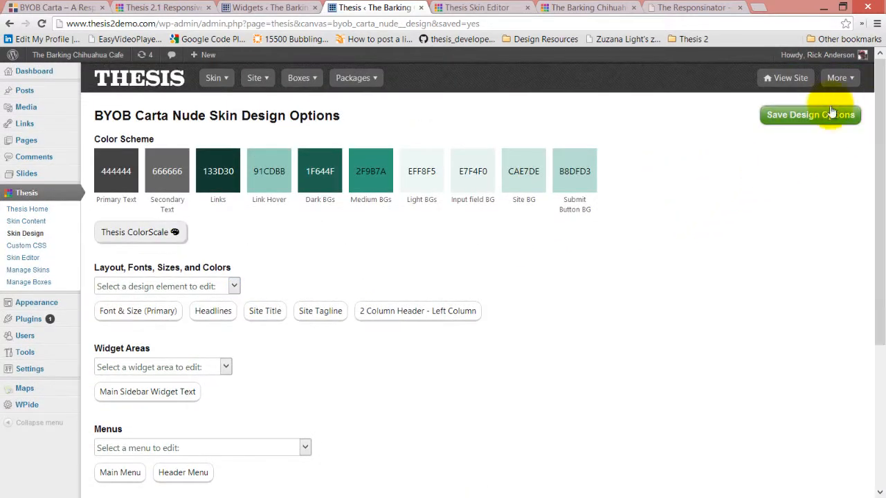
click(835, 115)
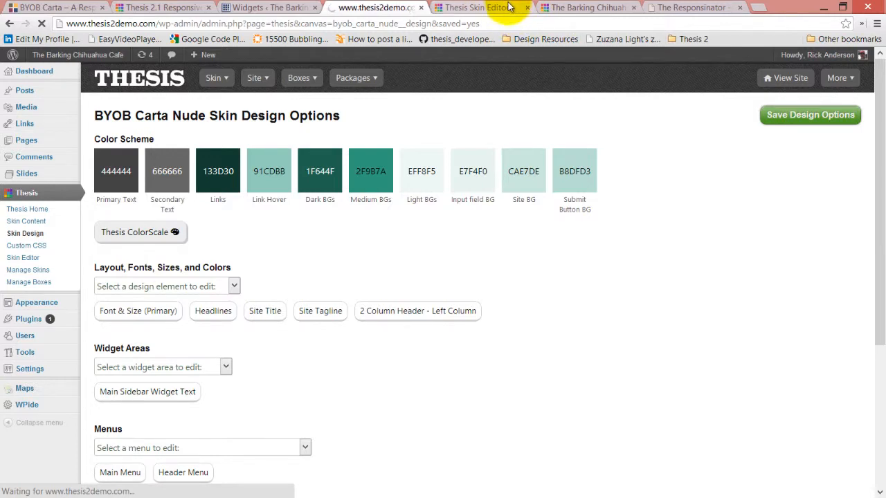
Reload the site's front page, and examine the header menu's font size, weight, link color and hover color
click(508, 7)
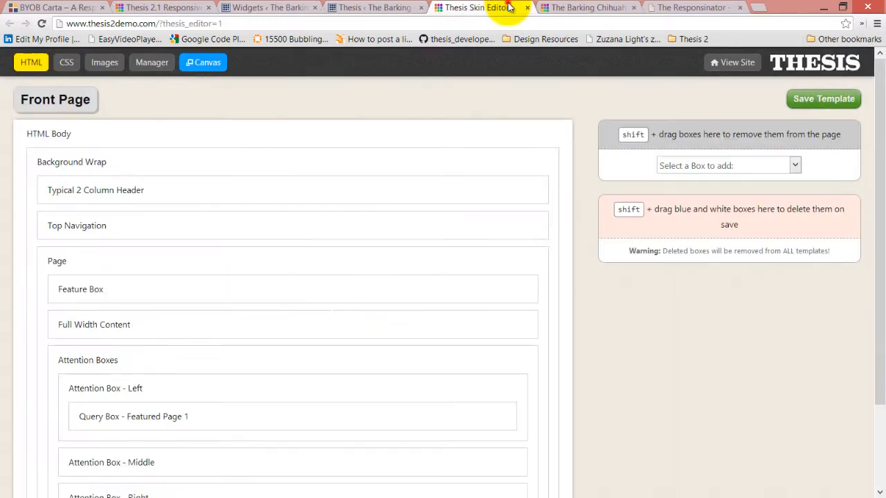
click(582, 7)
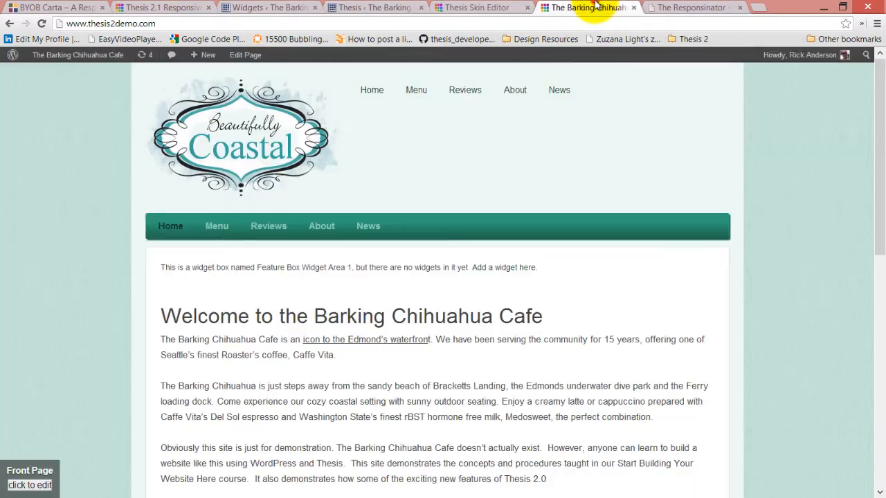
click(42, 23)
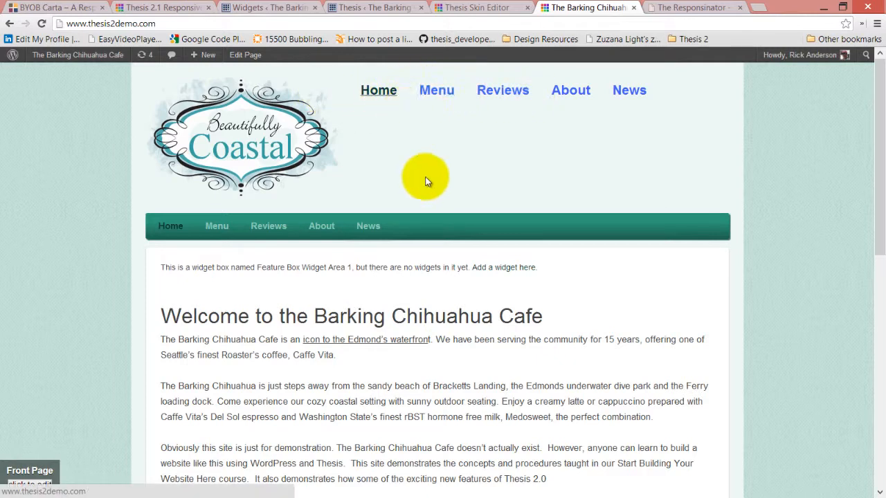
click(481, 9)
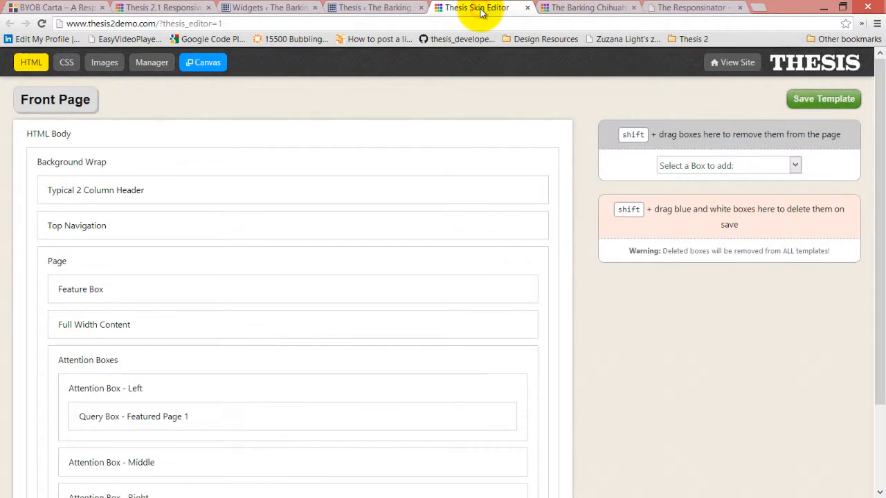
click(558, 9)
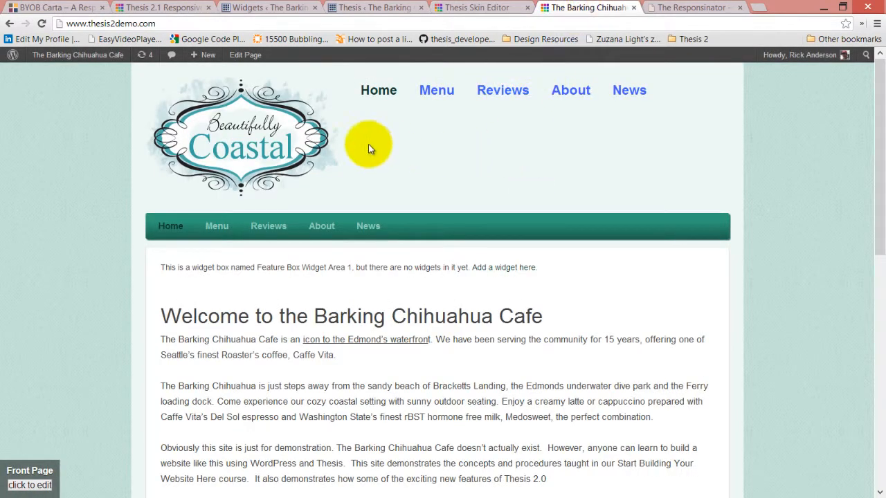
click(492, 6)
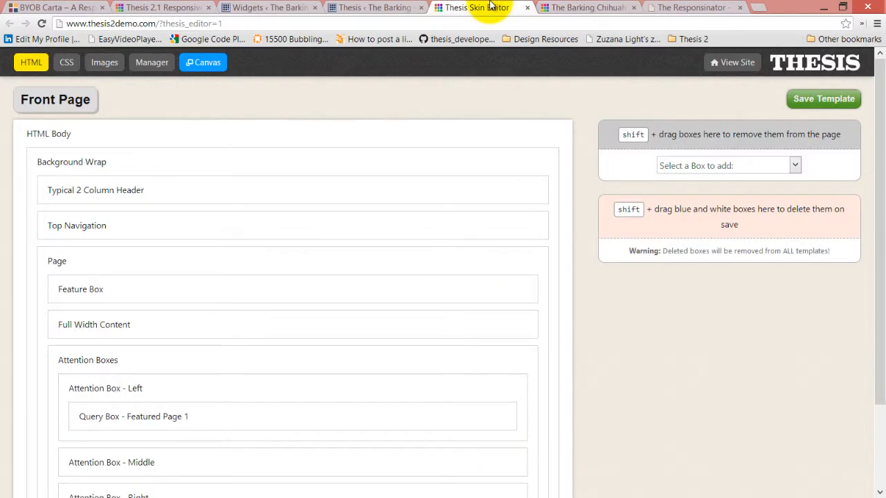
Set the 2 Column Header's right column to right content alignment with a top padding of 50, and save the design options
click(376, 7)
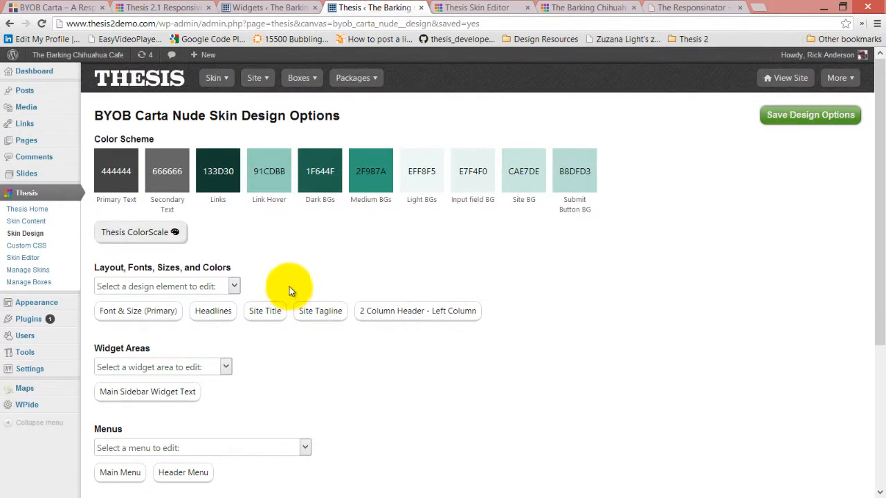
scroll(289, 286, down, 3)
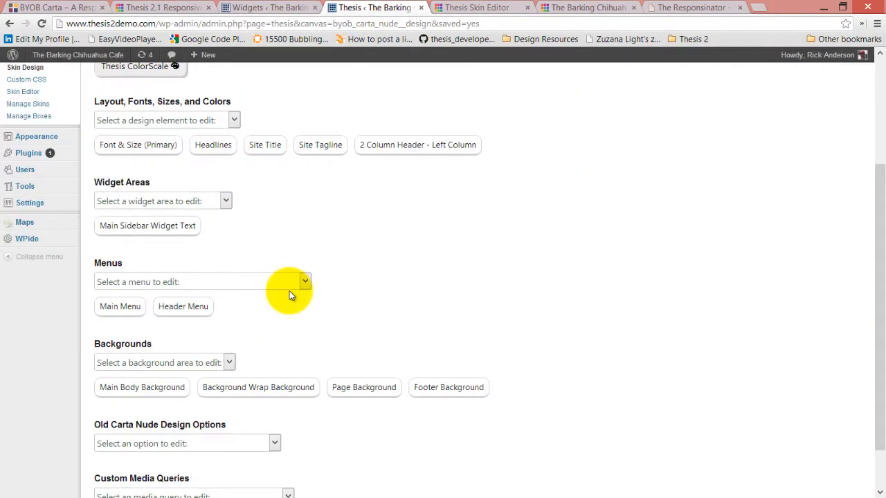
click(233, 121)
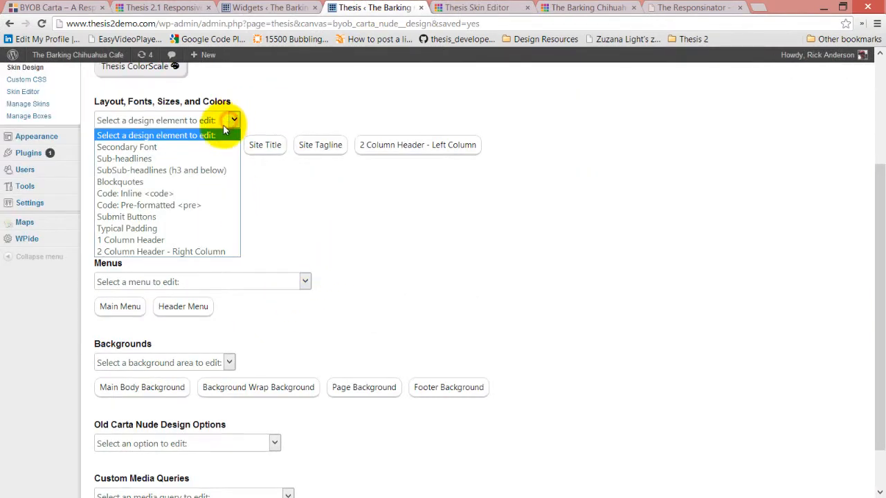
click(184, 252)
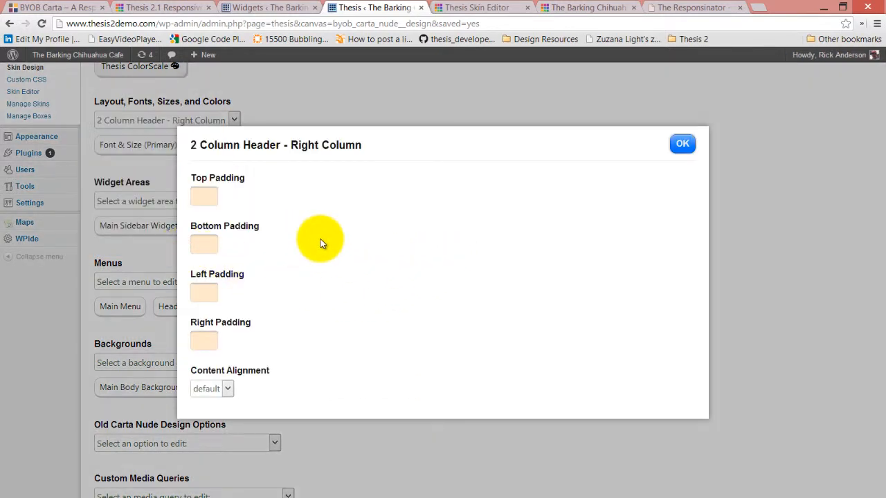
click(230, 387)
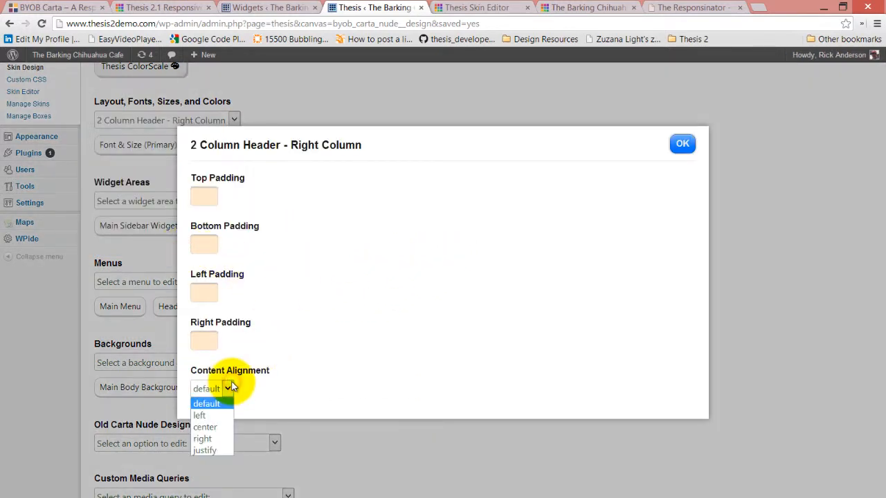
click(220, 436)
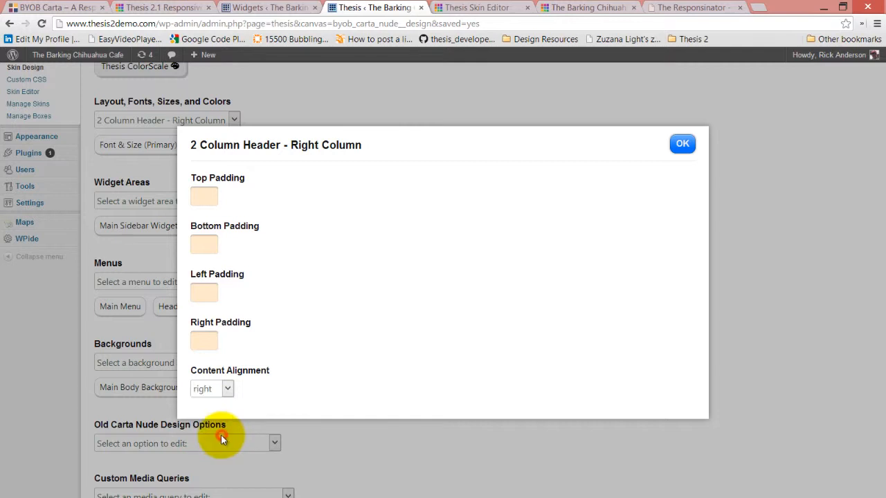
click(213, 195)
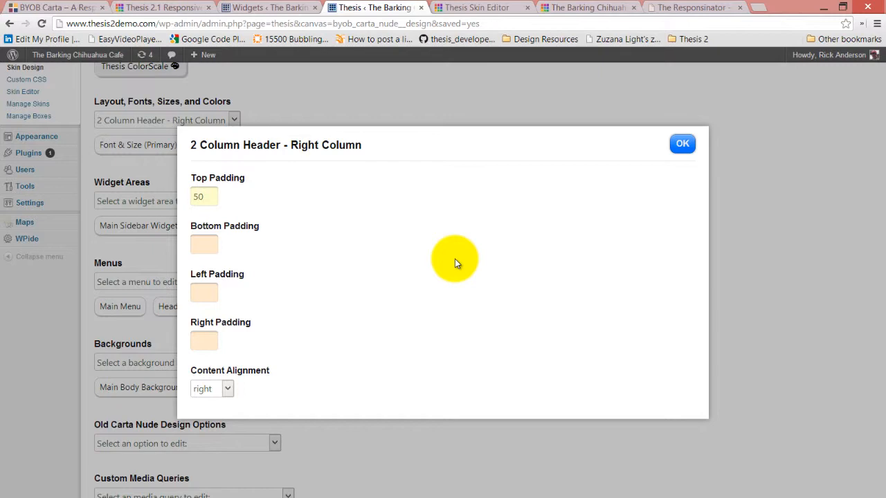
click(682, 146)
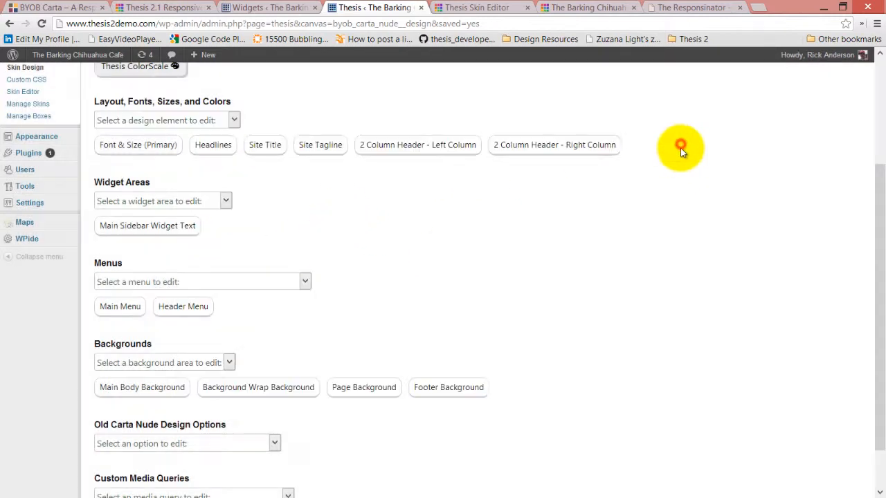
scroll(748, 199, up, 3)
click(810, 114)
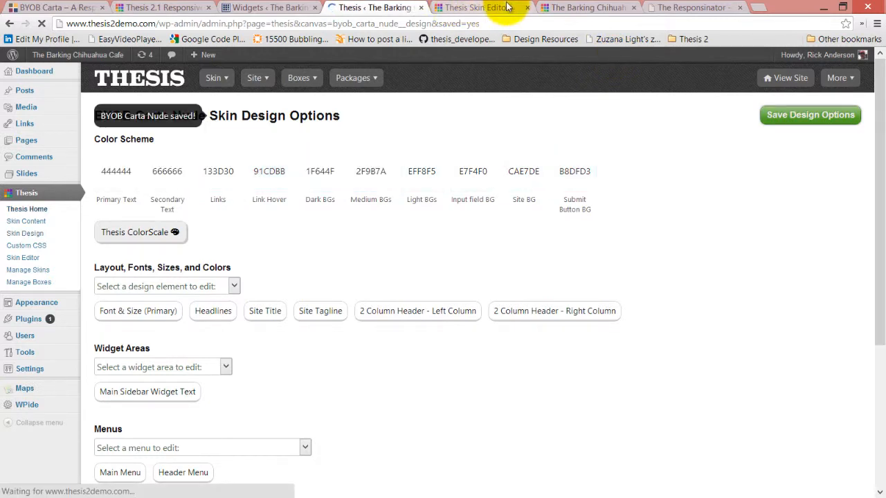
Reload the site's front page and inspect the CSS rules of the header menu's container and list in the developer tools
click(581, 8)
click(41, 24)
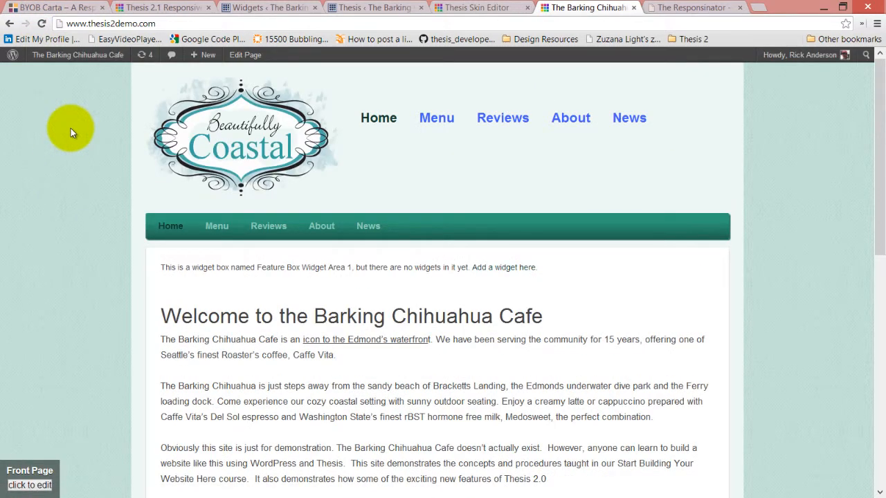
right_click(657, 122)
click(696, 264)
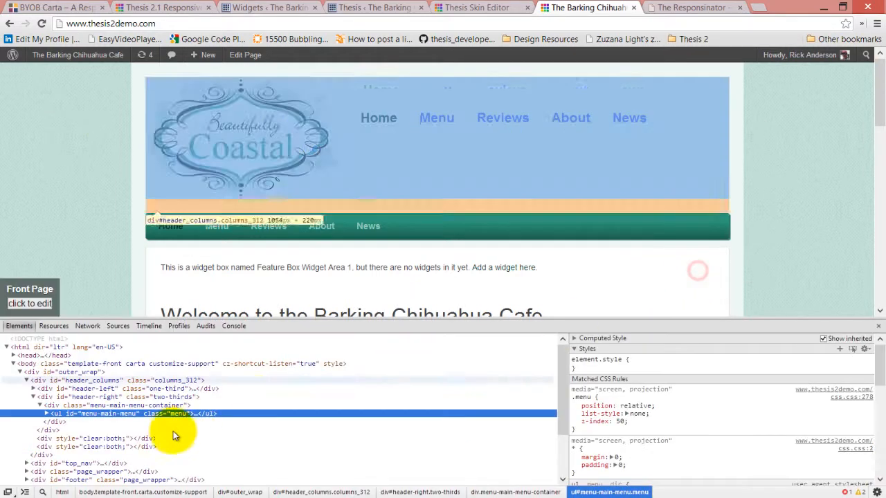
click(50, 406)
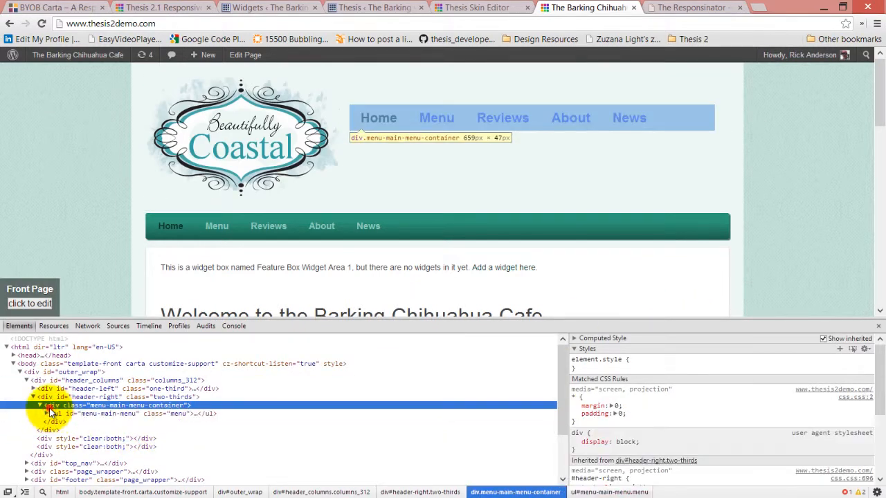
drag(877, 380, 881, 436)
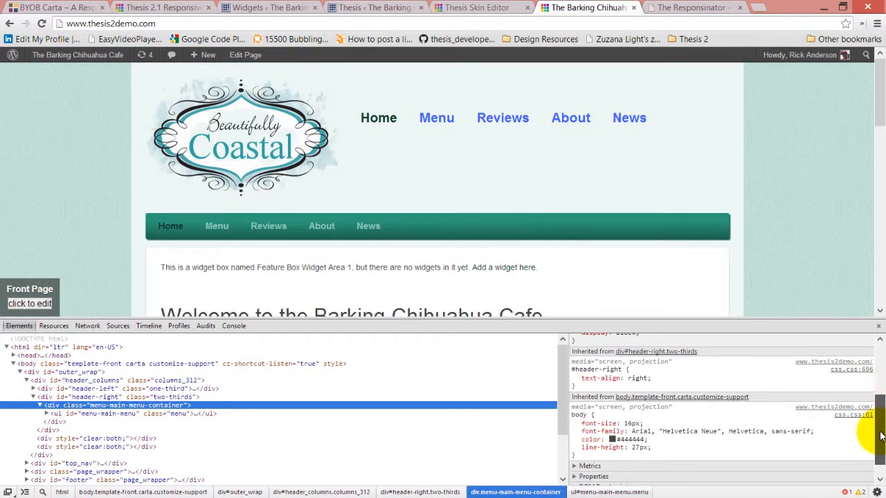
click(57, 414)
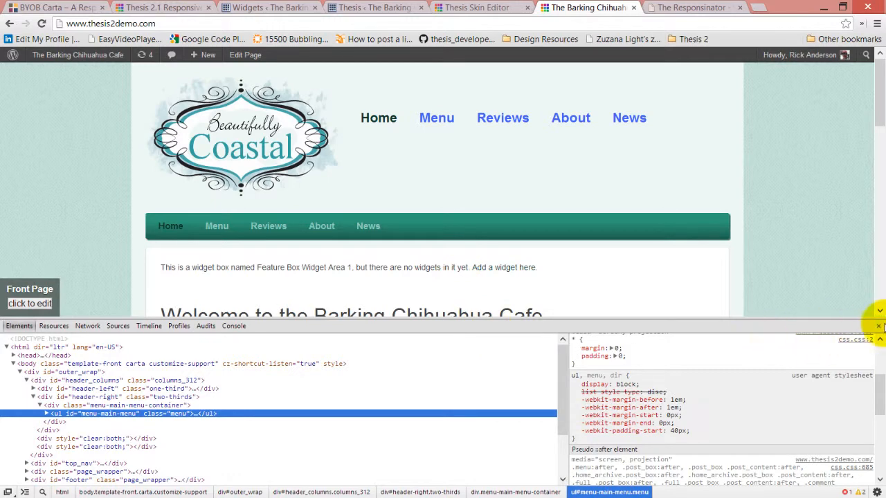
click(880, 329)
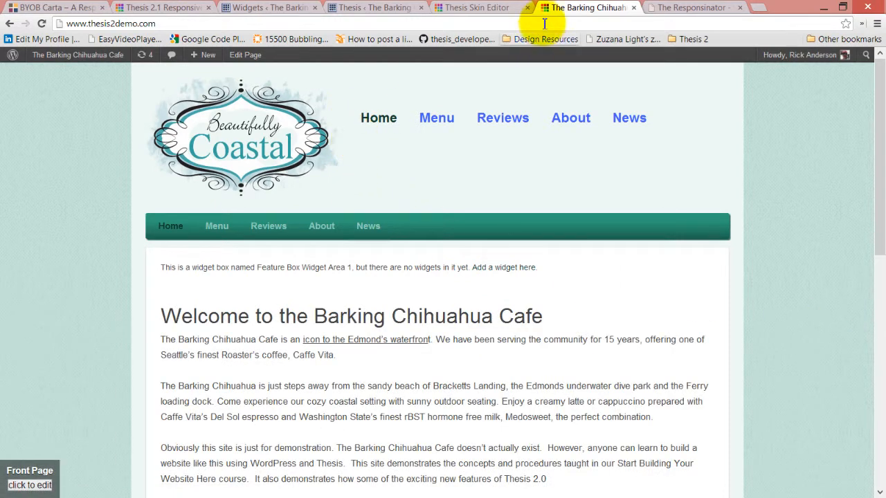
Set the 2 Column Header right column's top padding to 80 and its left padding to 80 in the skin's design options
click(485, 8)
click(405, 8)
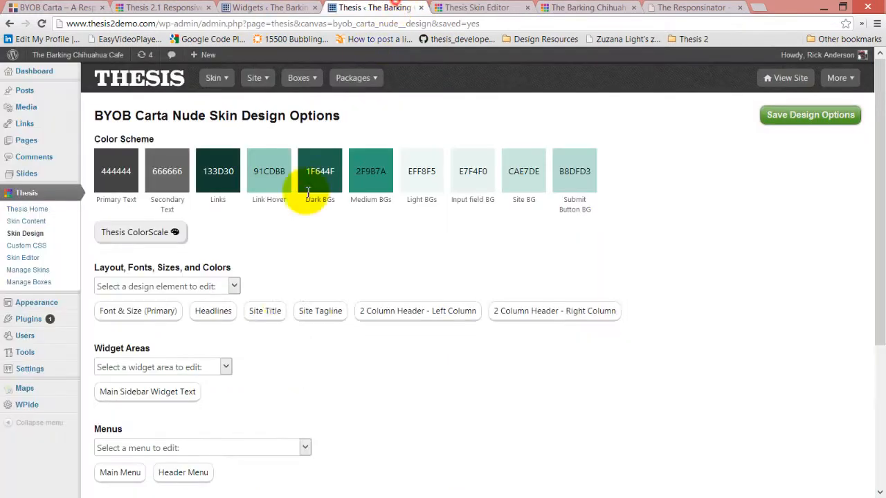
click(573, 310)
click(204, 200)
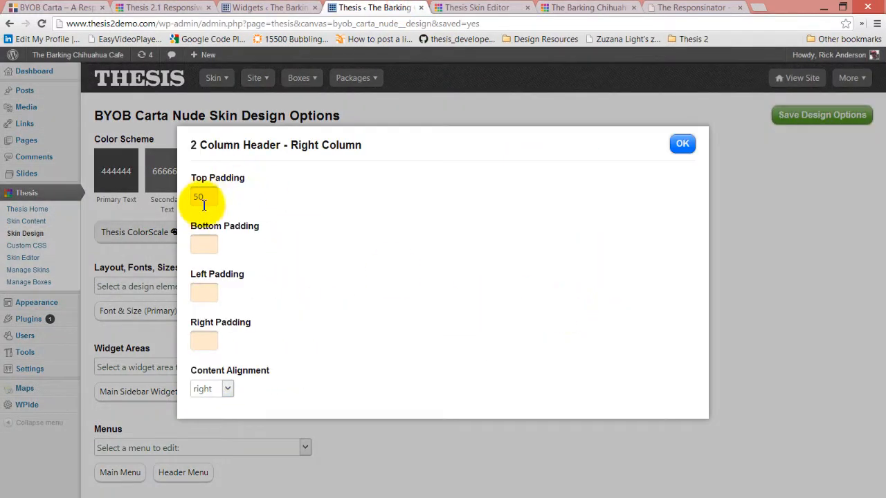
drag(200, 200, 177, 202)
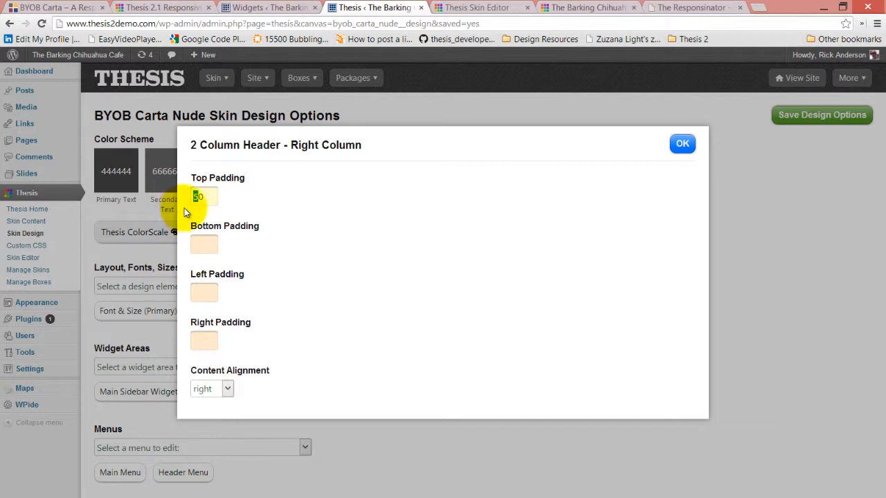
text(8)
click(207, 292)
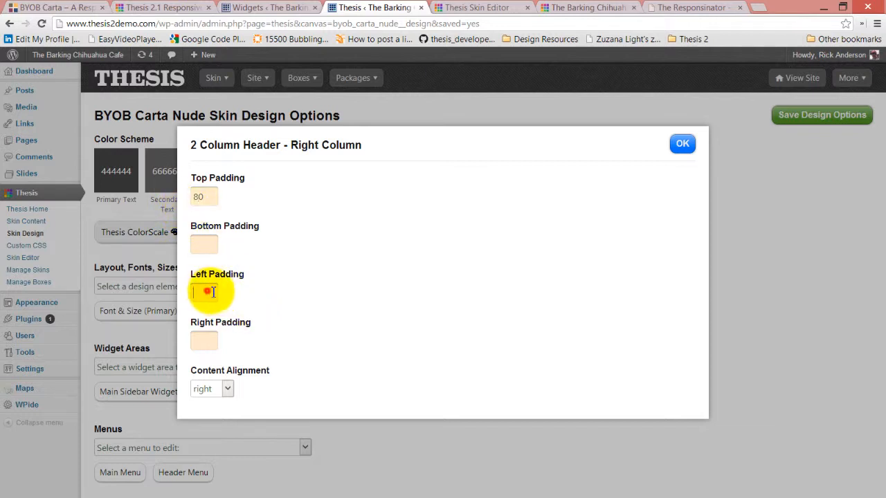
text(100)
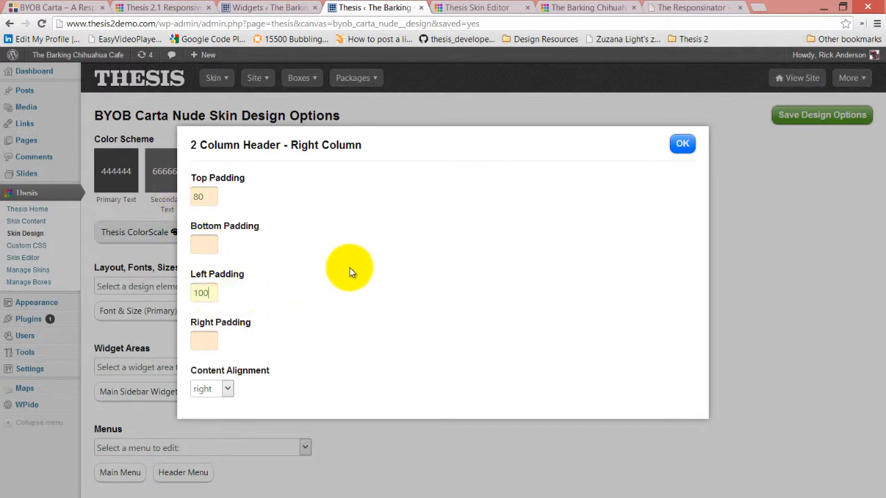
drag(205, 292, 161, 295)
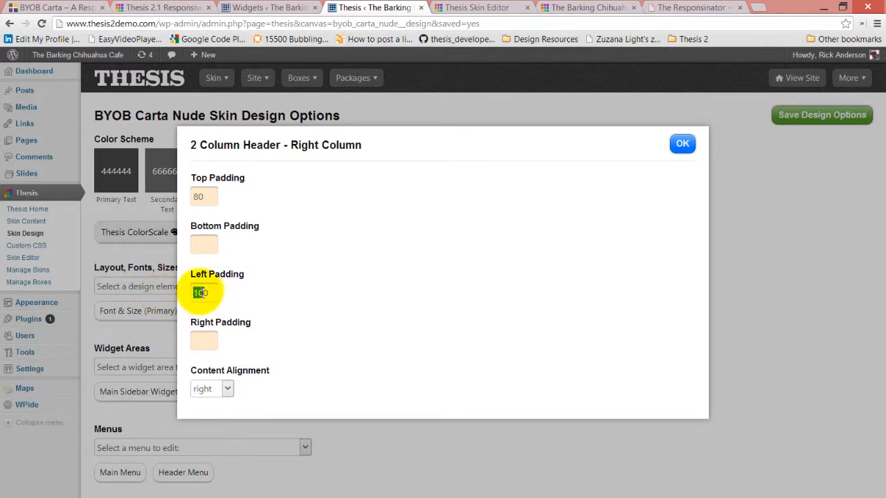
text(80)
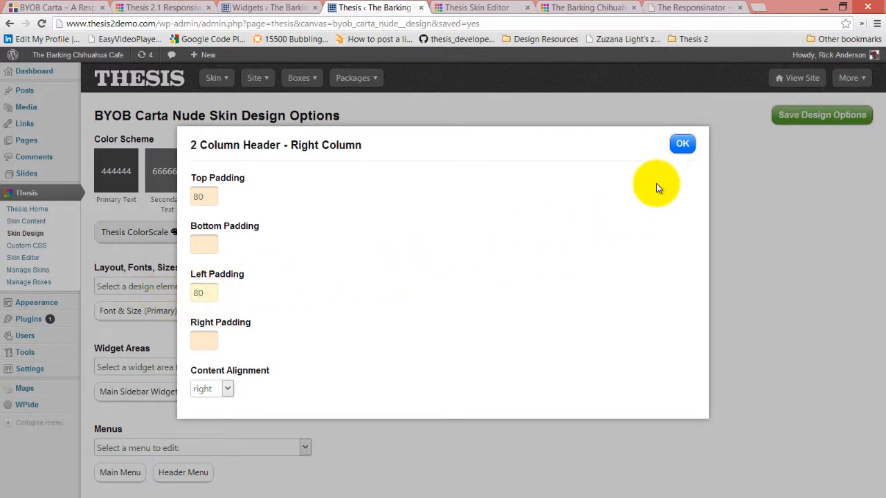
Return the header right column's content alignment to default, and save the design options
click(224, 388)
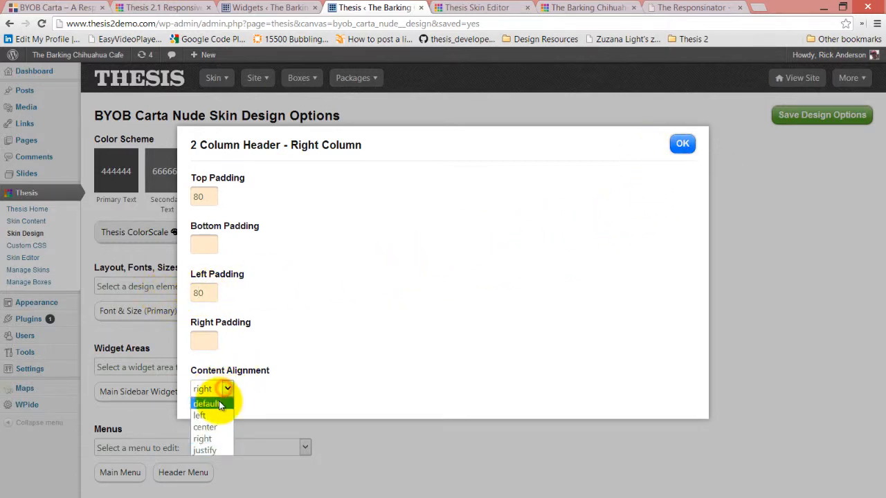
click(219, 401)
click(682, 143)
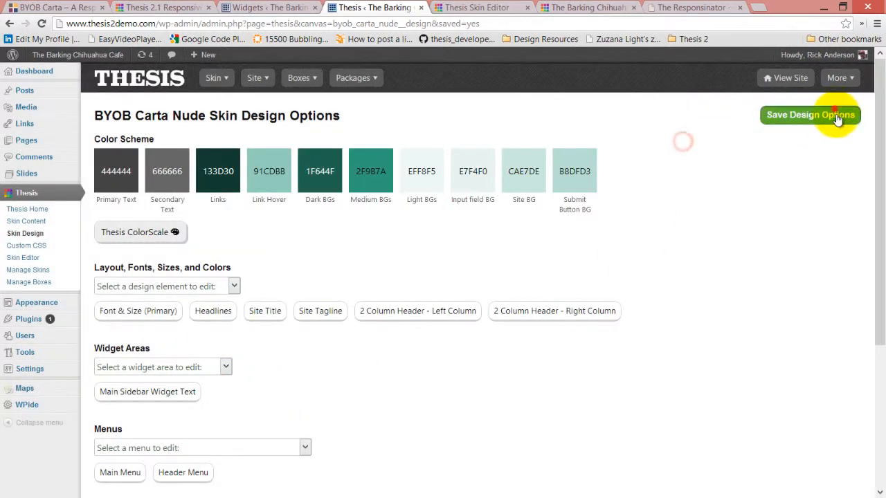
click(834, 112)
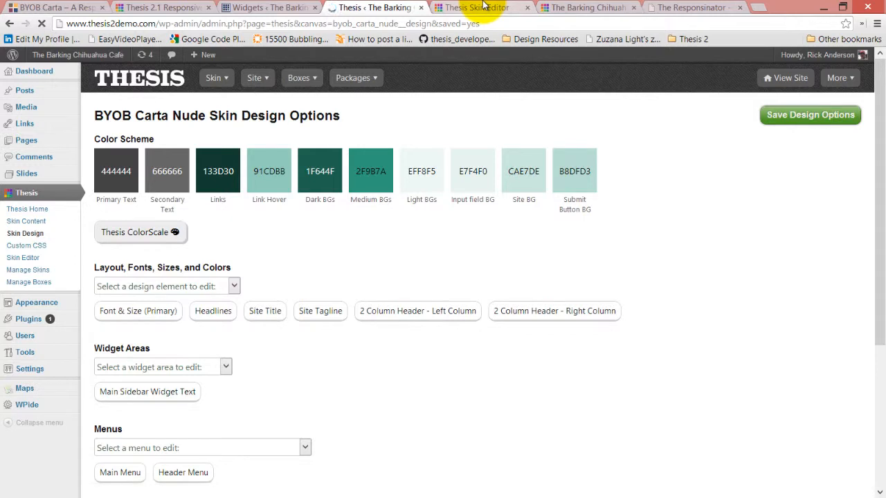
Reload the site's front page and examine the header menu's position beside the logo
click(485, 7)
click(588, 7)
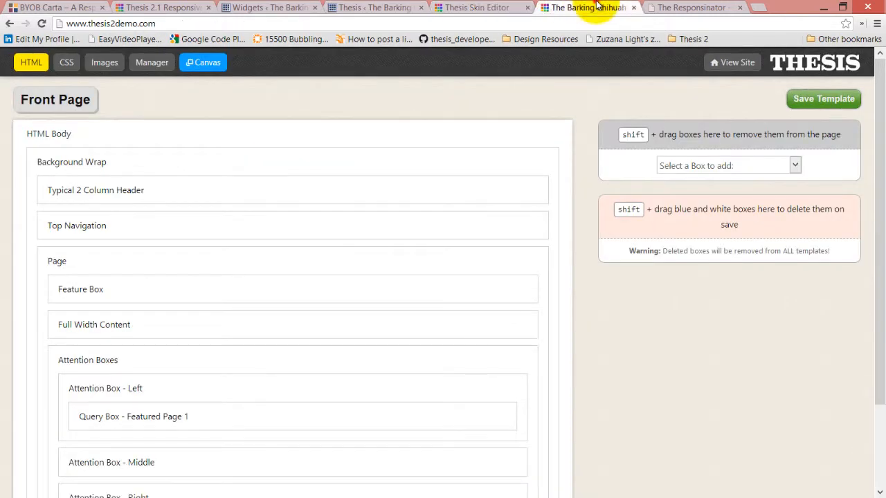
click(41, 23)
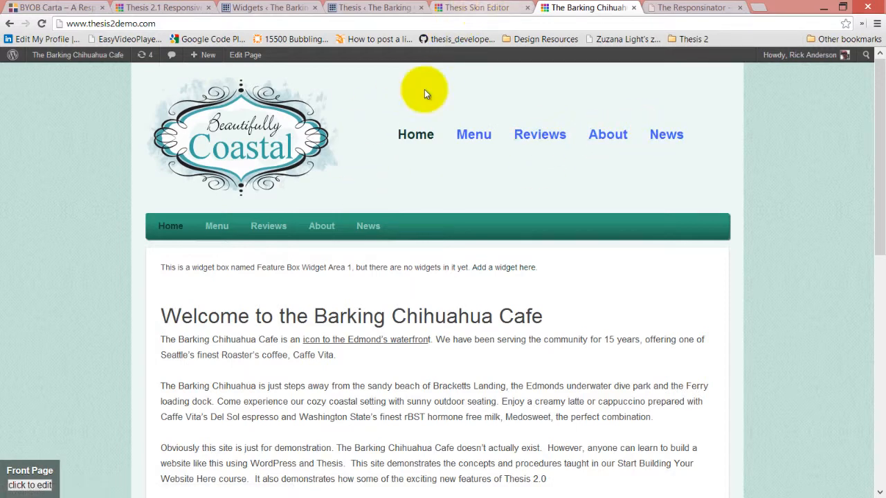
In the Front Page template, set the Typical 2 Column Header's right column content to Empty container
click(477, 7)
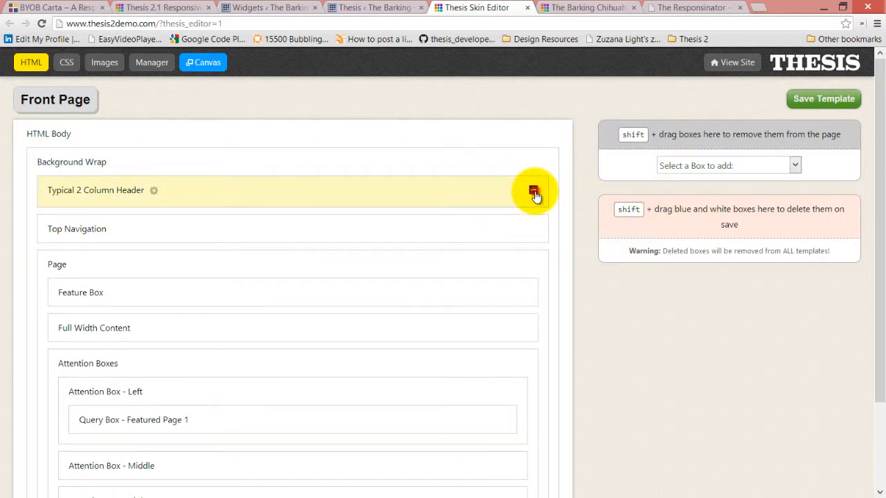
click(153, 190)
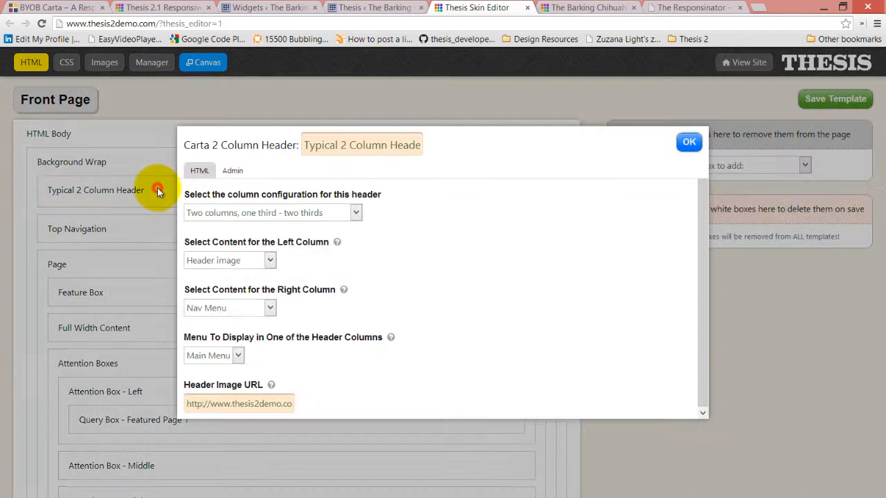
click(271, 307)
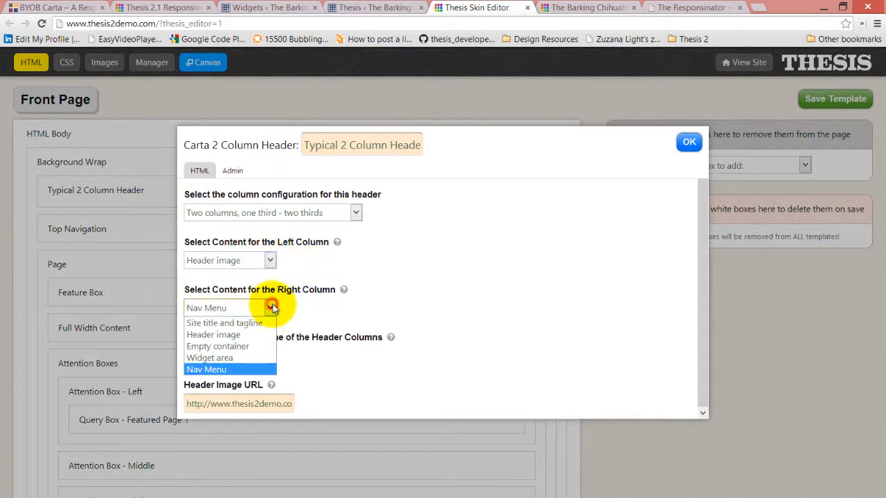
click(249, 346)
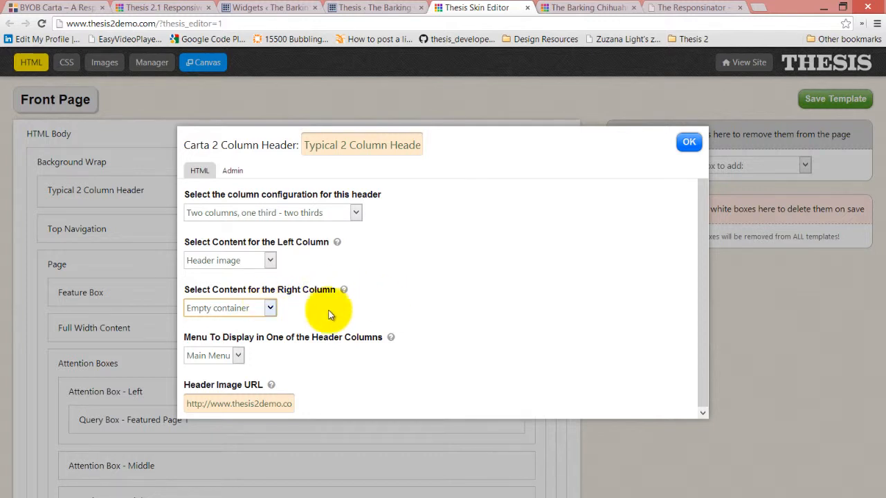
click(392, 306)
click(688, 142)
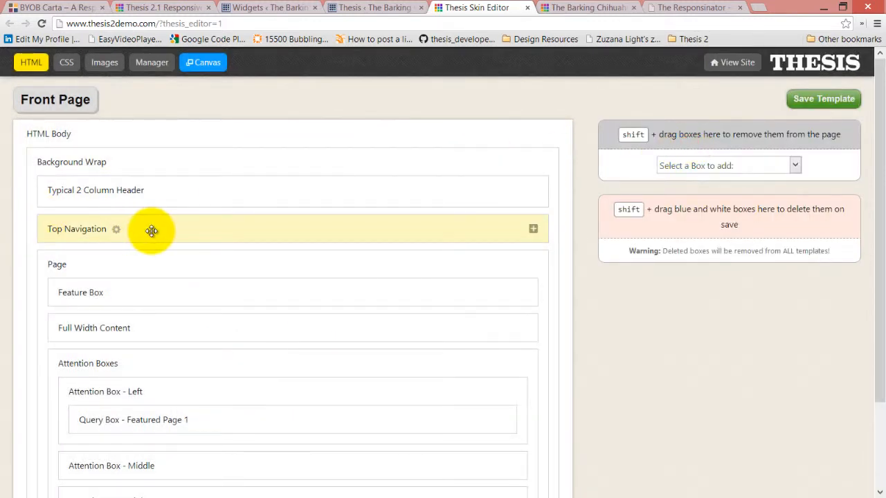
Move the Top Navigation box inside the Typical 2 Column Header, and save the Front Page template
drag(152, 230, 221, 188)
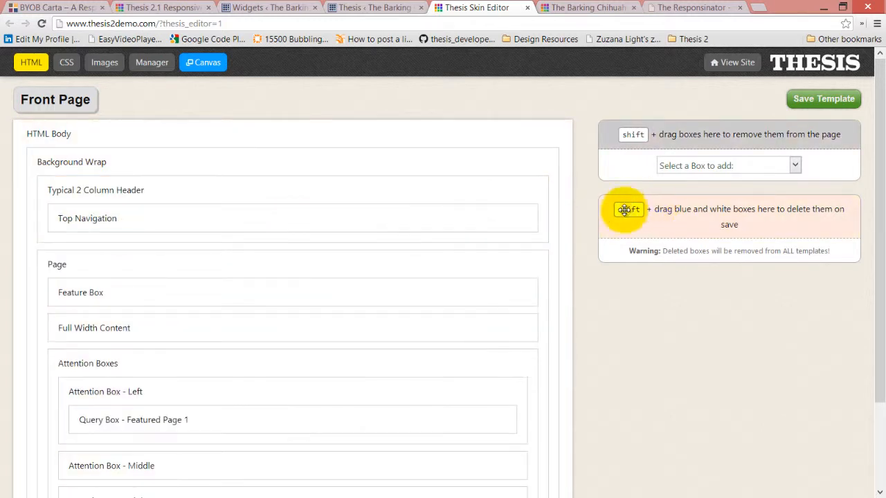
click(831, 98)
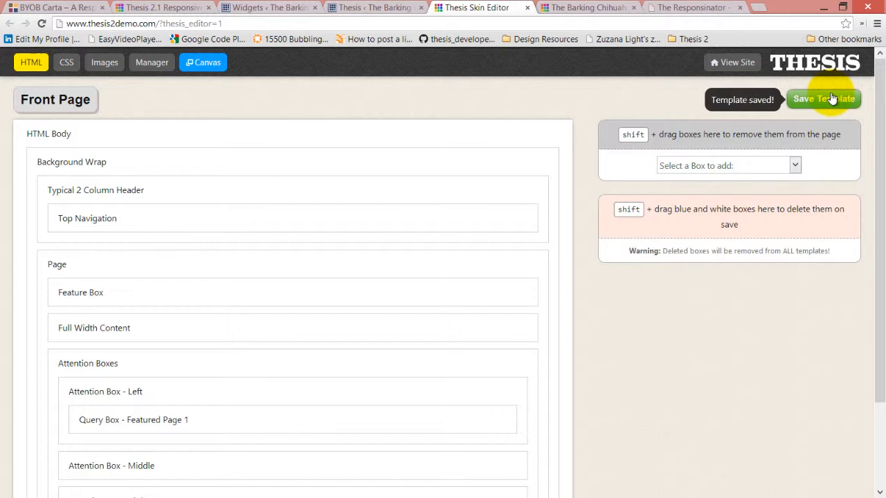
Reload the site's front page and examine the navigation menu beside the logo
click(587, 7)
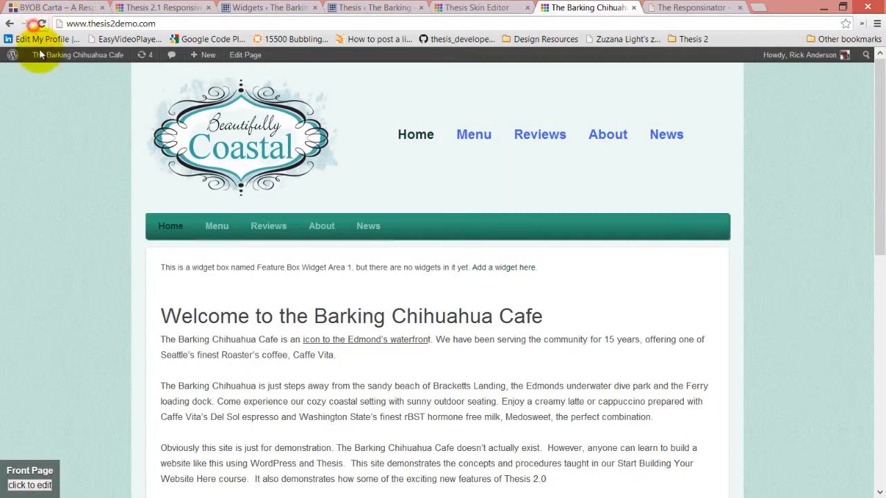
click(42, 22)
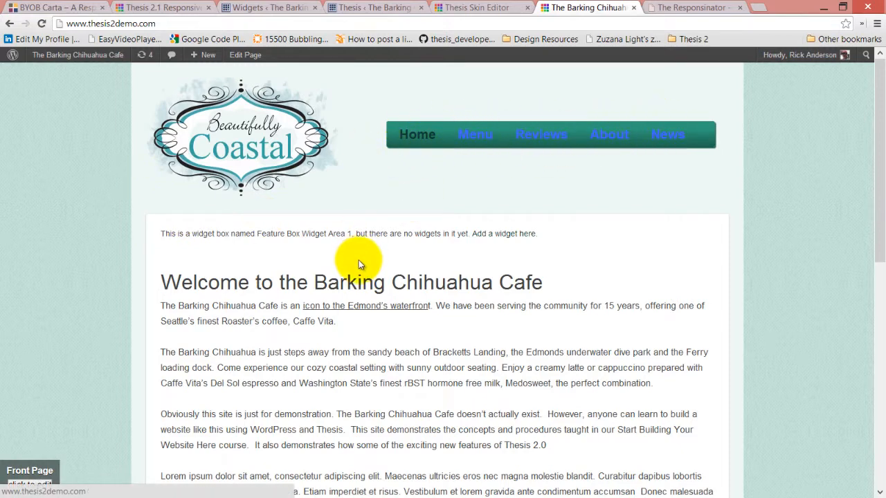
In the skin design options, clear the Header Menu's font size and return its font weight to default
click(475, 7)
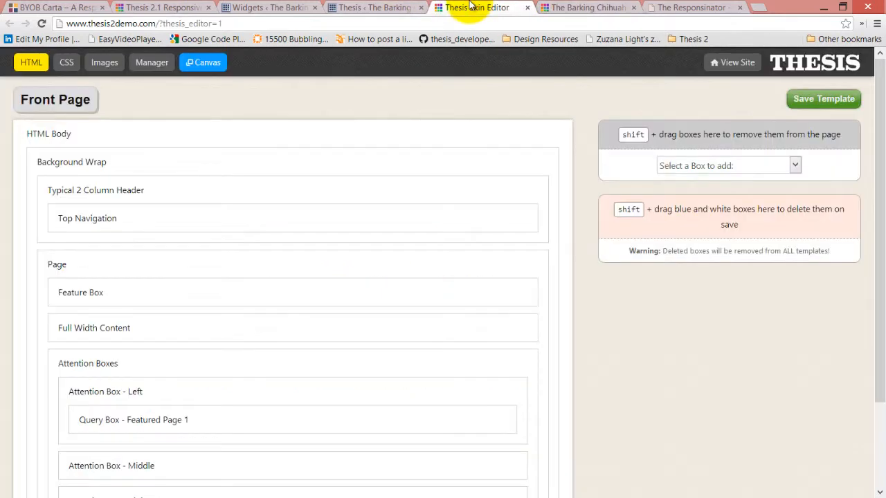
click(374, 7)
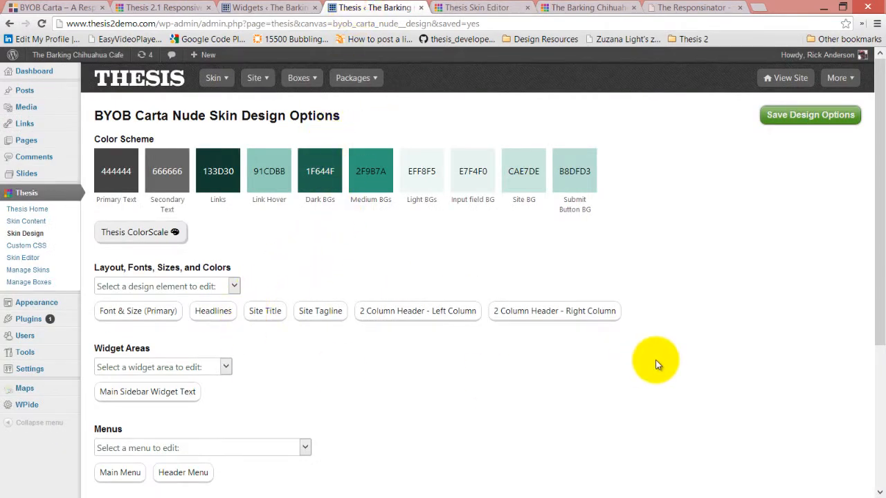
scroll(391, 360, down, 3)
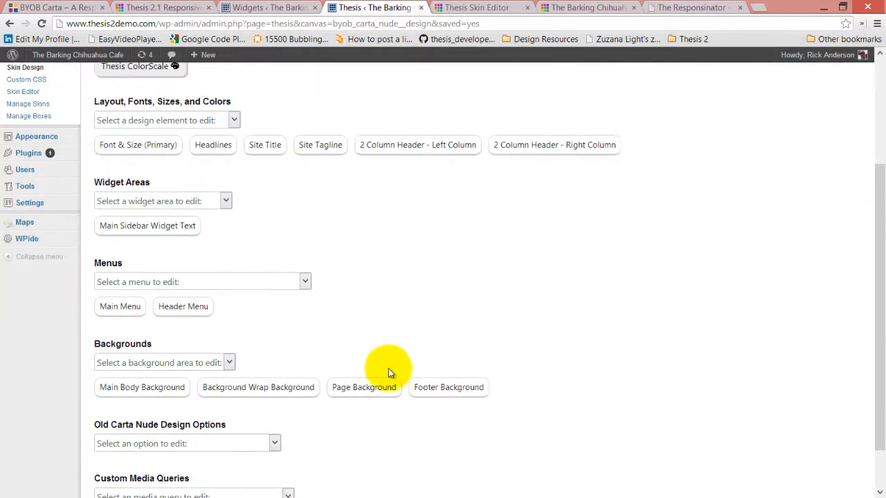
click(187, 309)
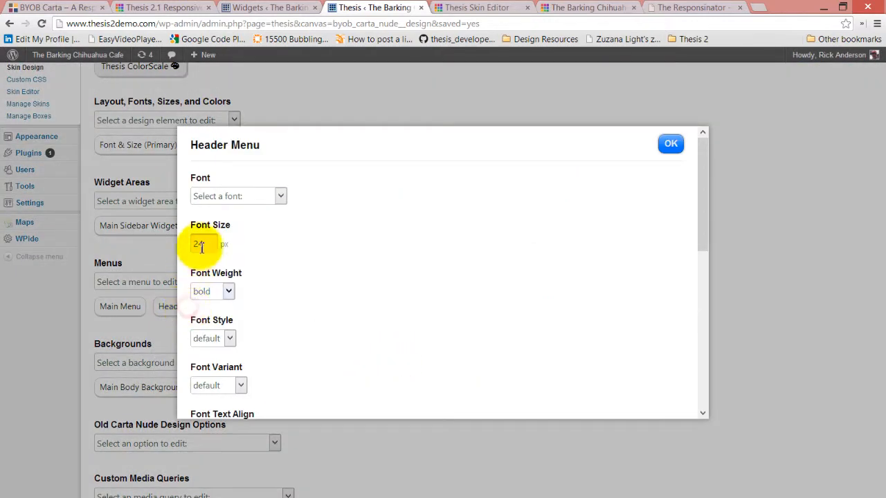
drag(207, 244, 144, 240)
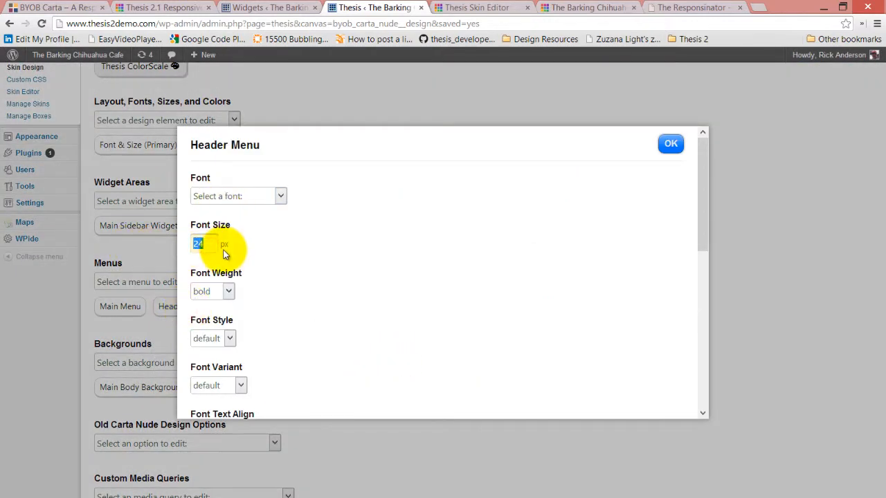
key(BackSpace)
click(229, 290)
click(208, 309)
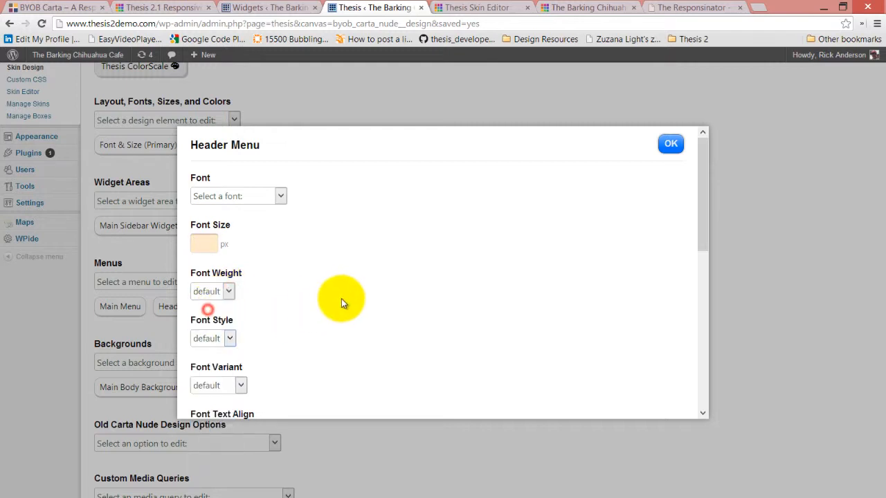
Clear the Header Menu's link text color and hover text color, and save the design options
scroll(332, 305, down, 3)
click(230, 388)
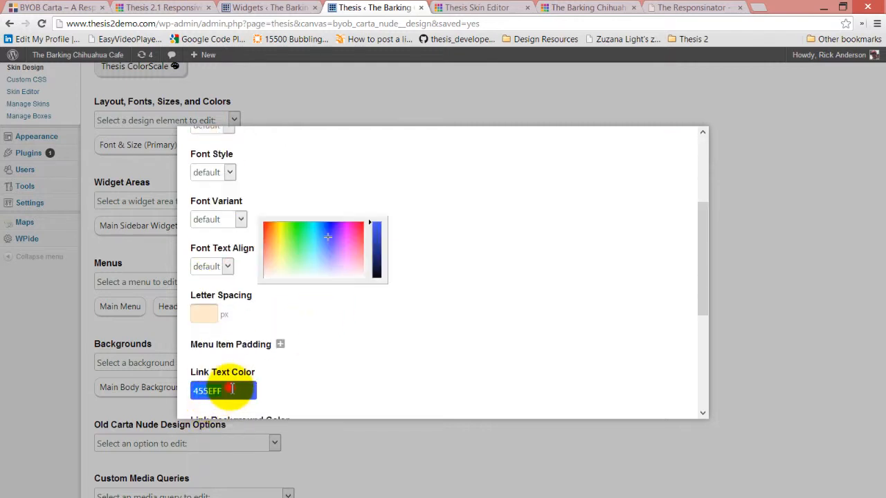
key(BackSpace)
scroll(416, 348, down, 3)
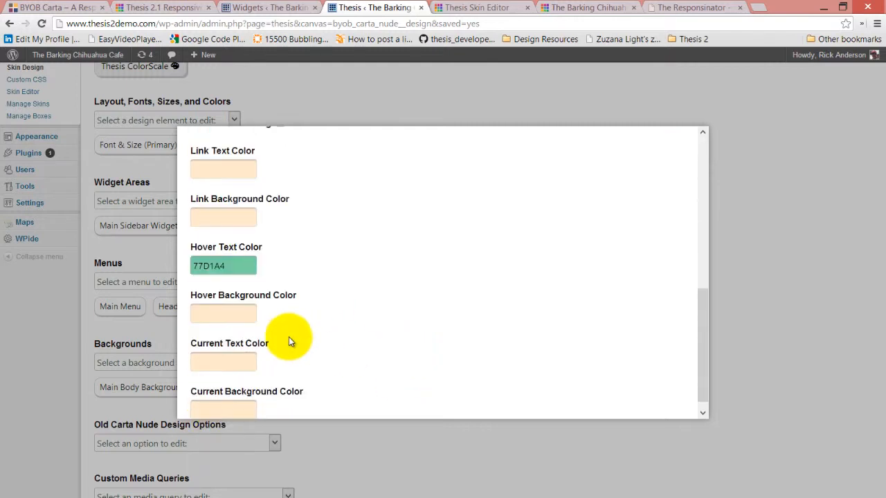
click(240, 261)
key(BackSpace)
scroll(491, 263, up, 6)
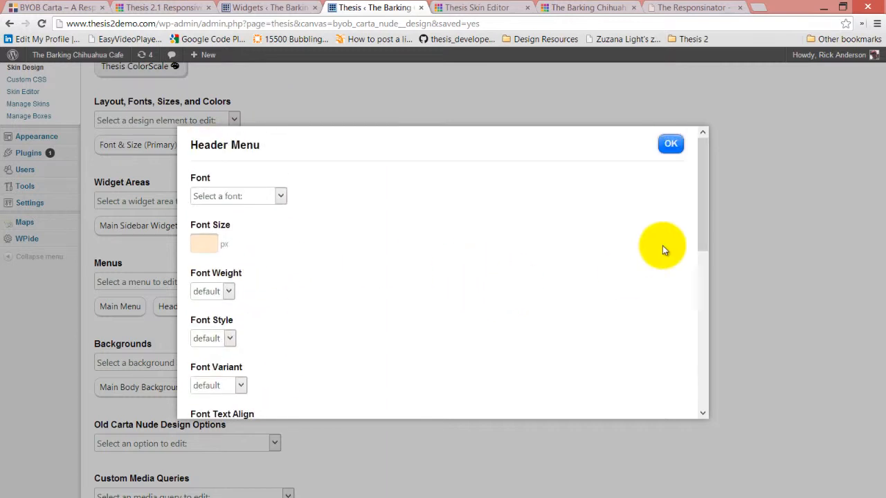
click(670, 146)
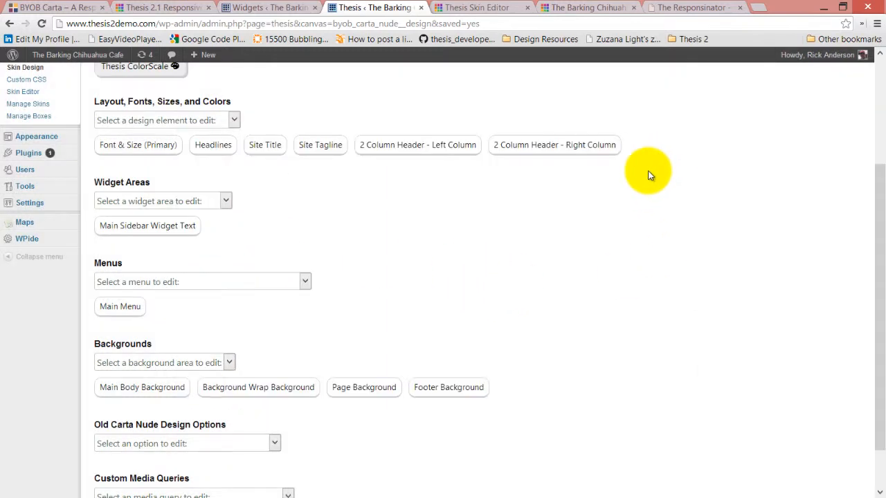
scroll(451, 269, up, 2)
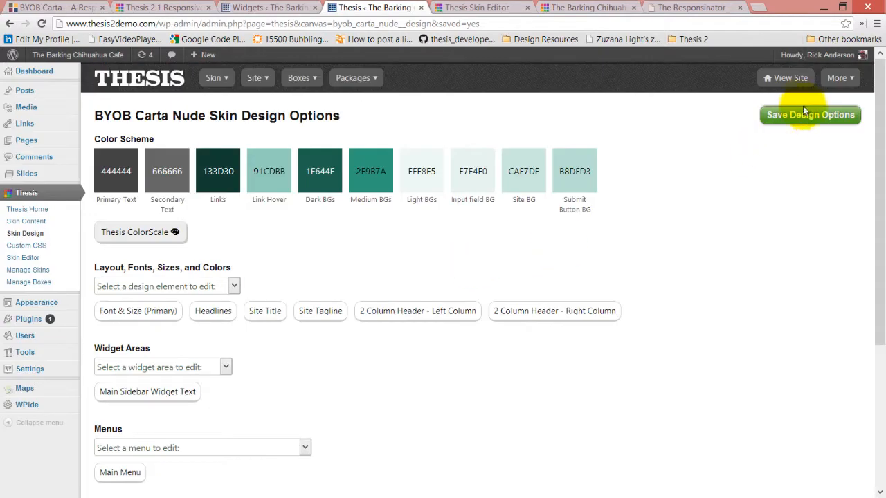
click(803, 109)
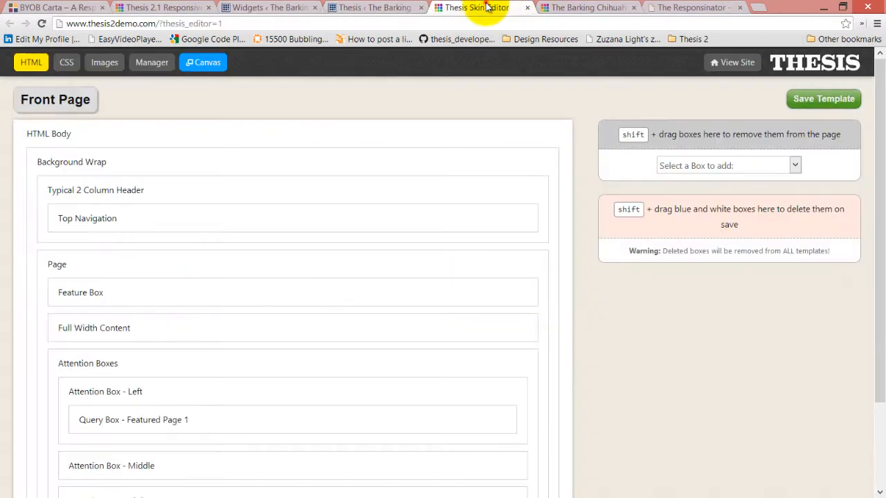
Reload the site's front page and check the header menu's text styling without the custom font and color settings
click(483, 7)
click(565, 6)
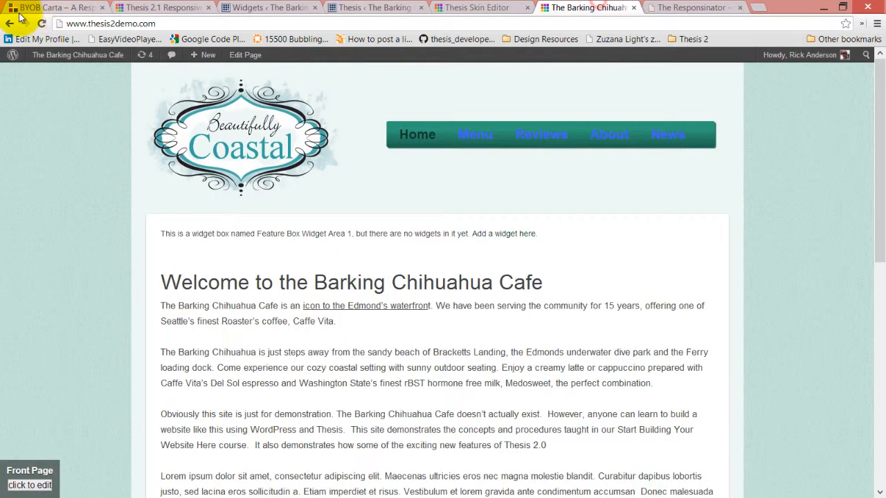
click(42, 24)
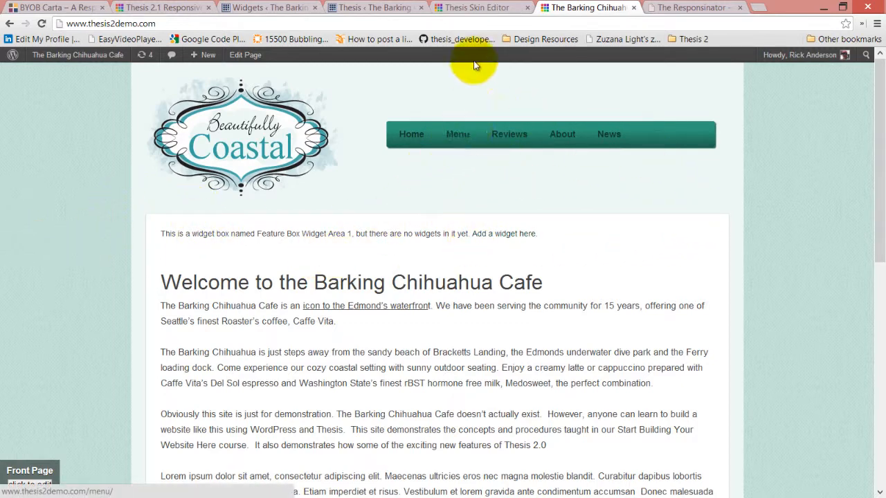
In the Front Page template, move the Top Navigation box out of the Typical 2 Column Header to directly below it
click(479, 8)
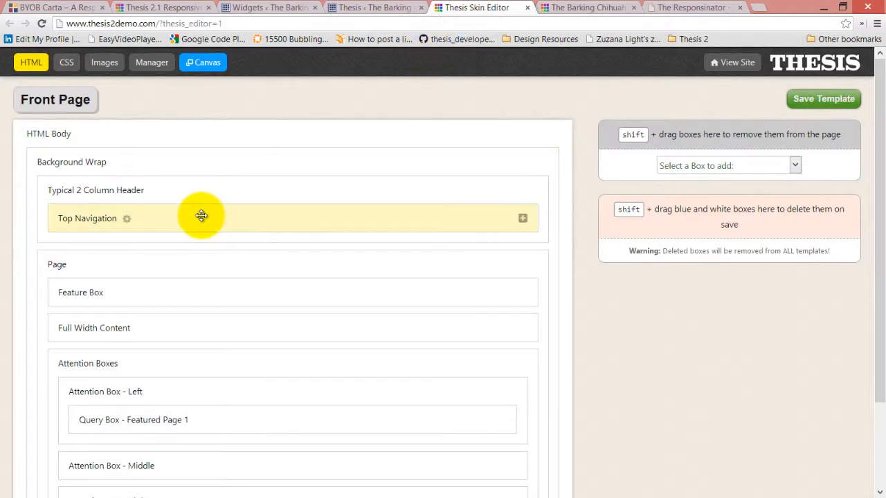
drag(201, 216, 155, 241)
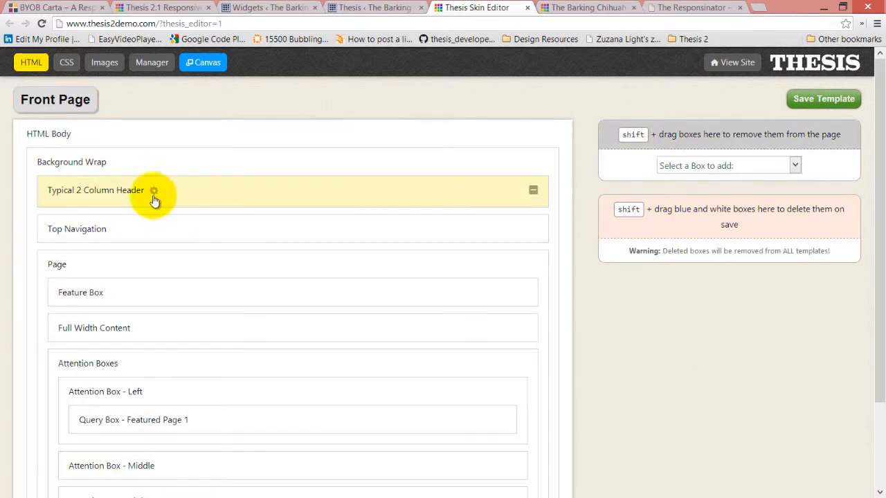
Set the Typical 2 Column Header's right column content to Site title and tagline, and save the Front Page template
click(153, 195)
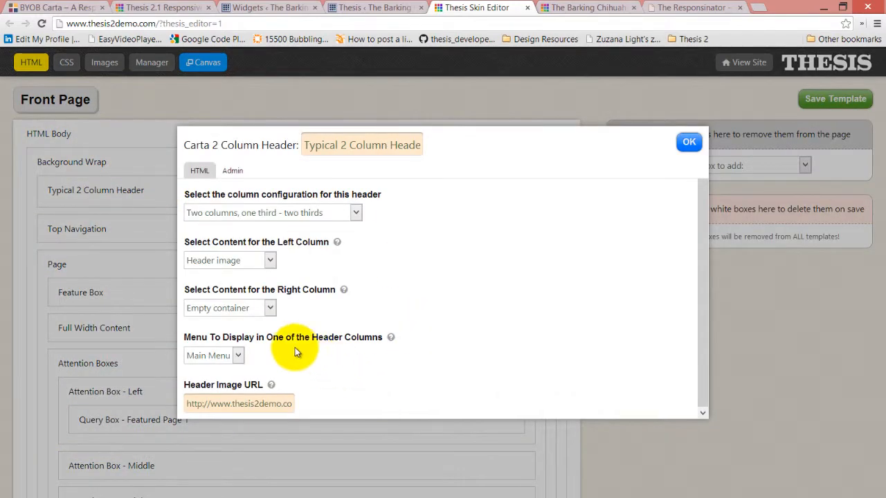
click(271, 307)
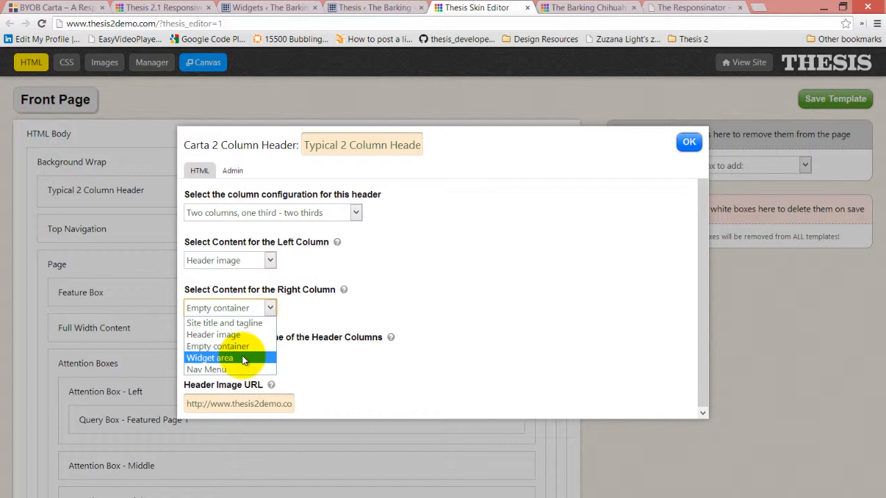
click(239, 323)
click(522, 295)
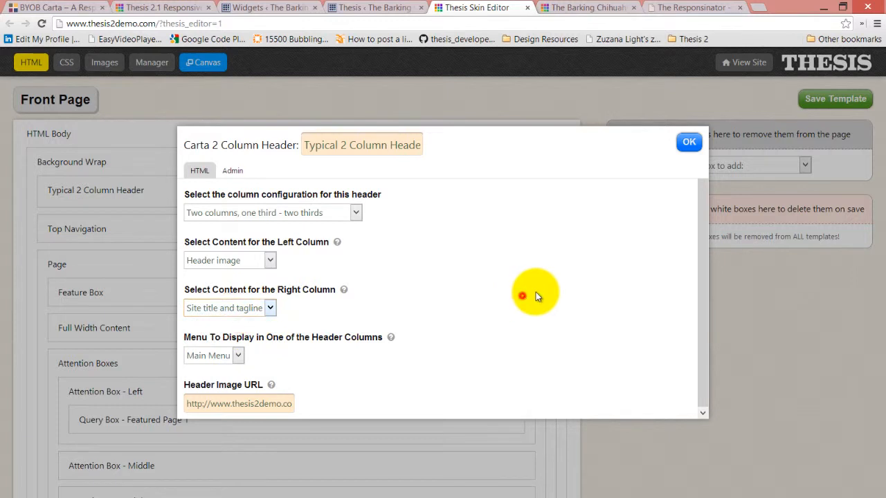
click(688, 142)
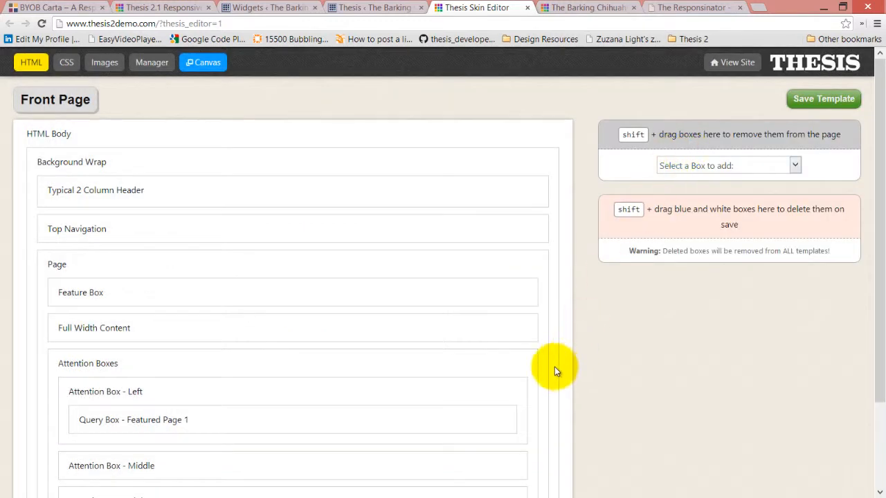
click(821, 103)
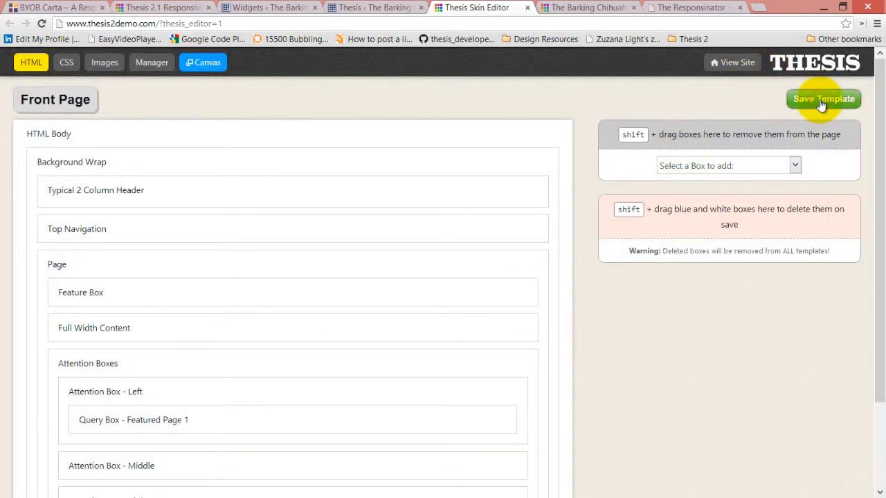
Reload the site's front page and examine the site title and tagline beside the logo
click(586, 7)
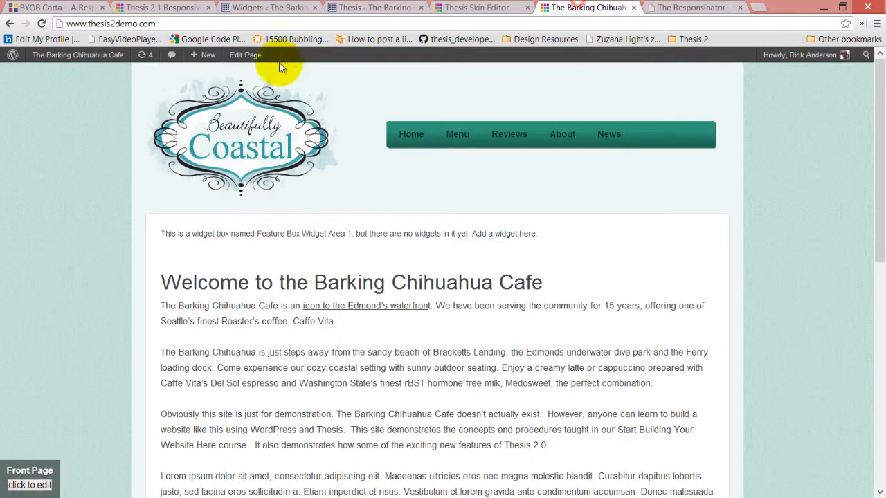
click(42, 23)
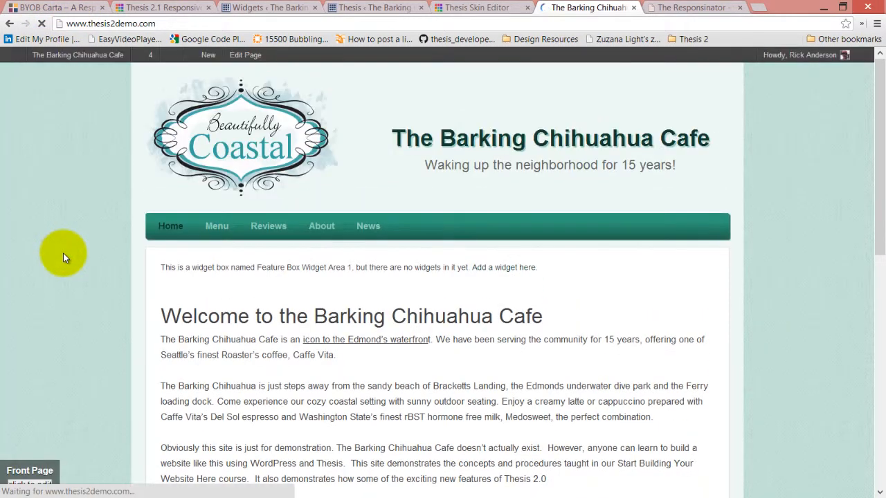
click(477, 8)
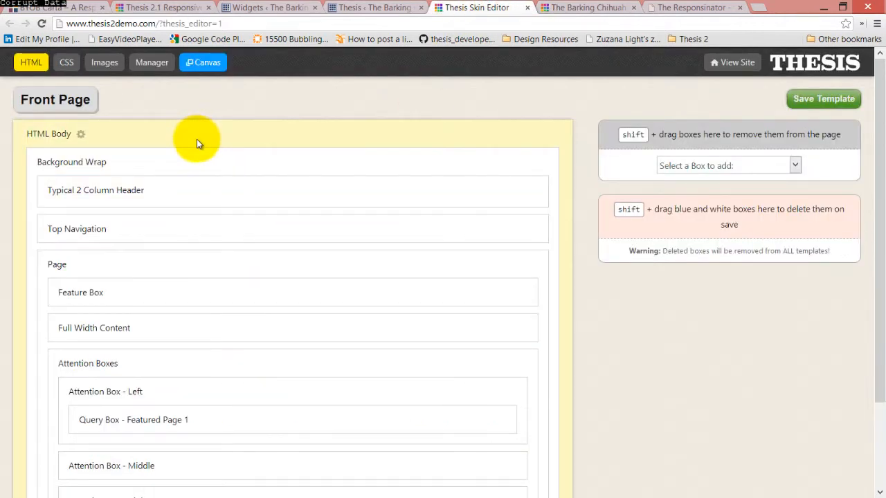
click(609, 7)
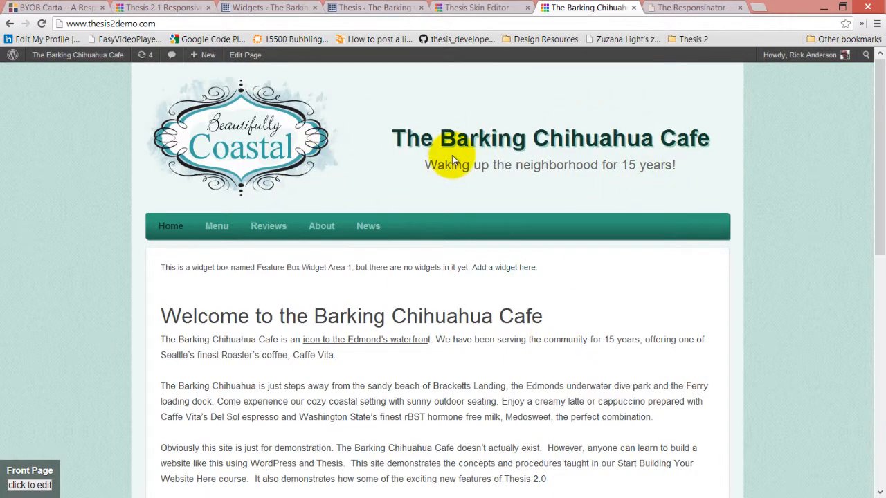
Collapse the Typical 2 Column Header box in the Front Page template
click(460, 7)
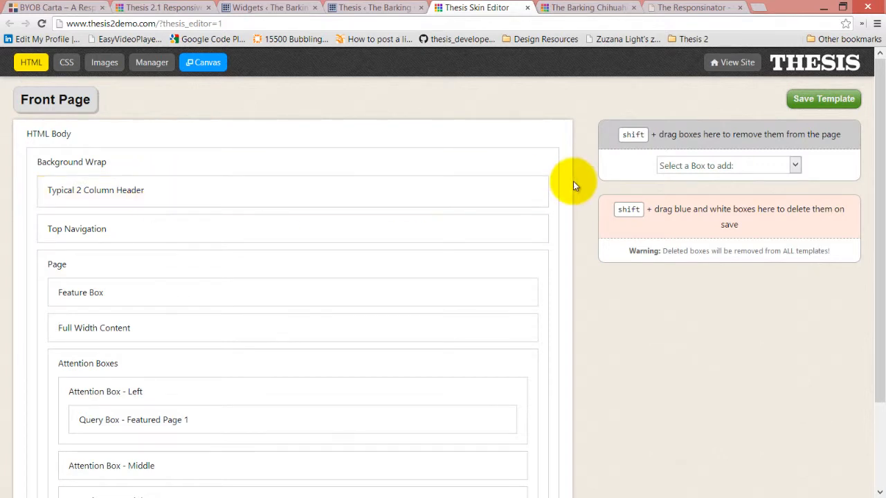
click(534, 192)
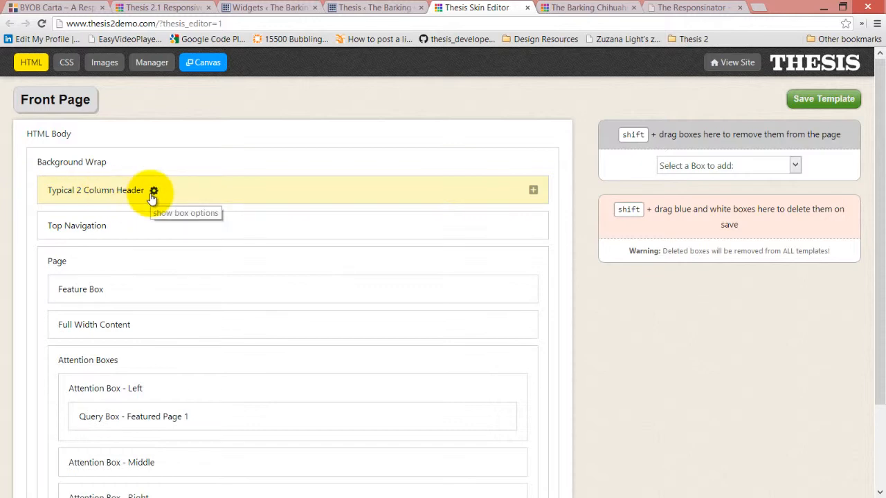
Clear the top and left padding of the 2 Column Header's right column, and save the design options
click(391, 7)
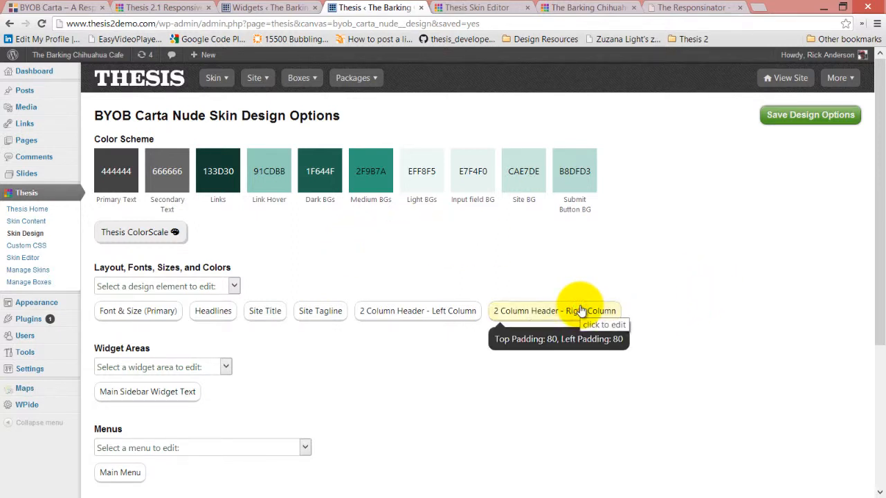
click(558, 312)
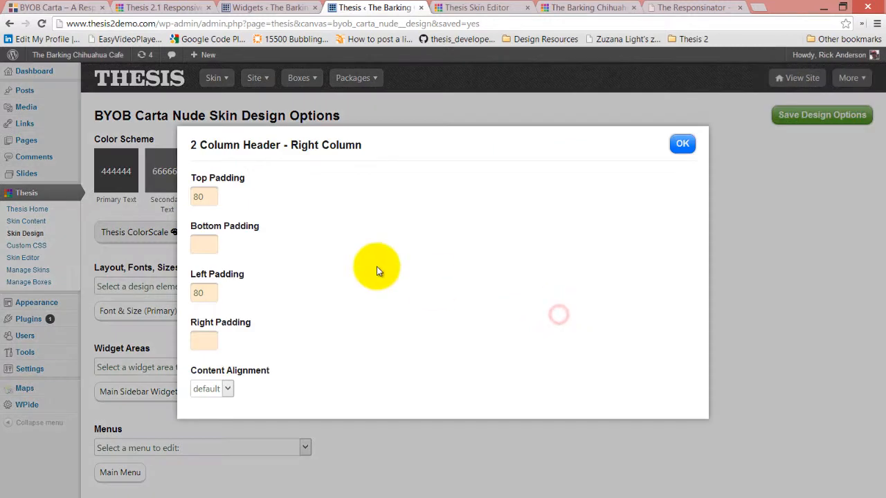
double_click(202, 196)
key(BackSpace)
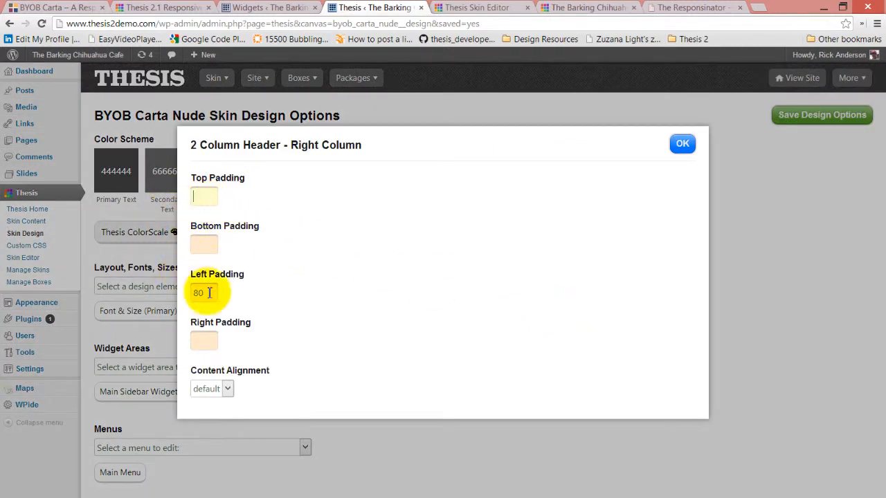
double_click(200, 292)
key(BackSpace)
click(228, 389)
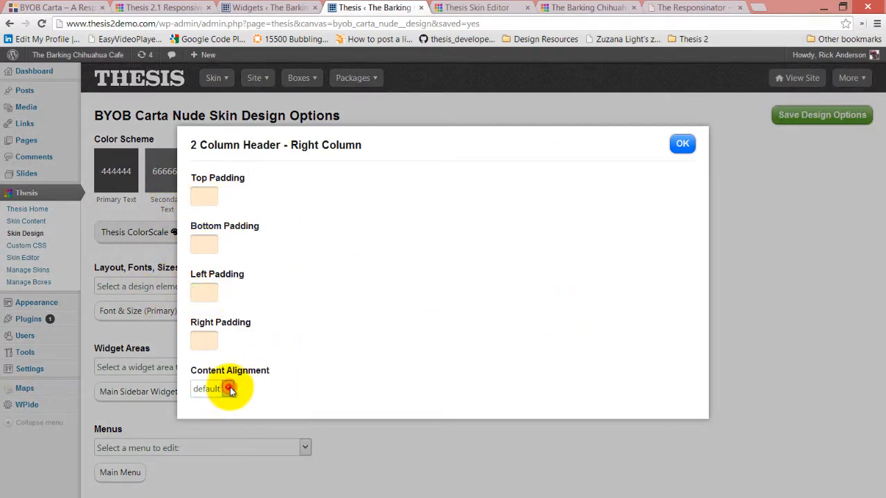
click(683, 143)
click(803, 118)
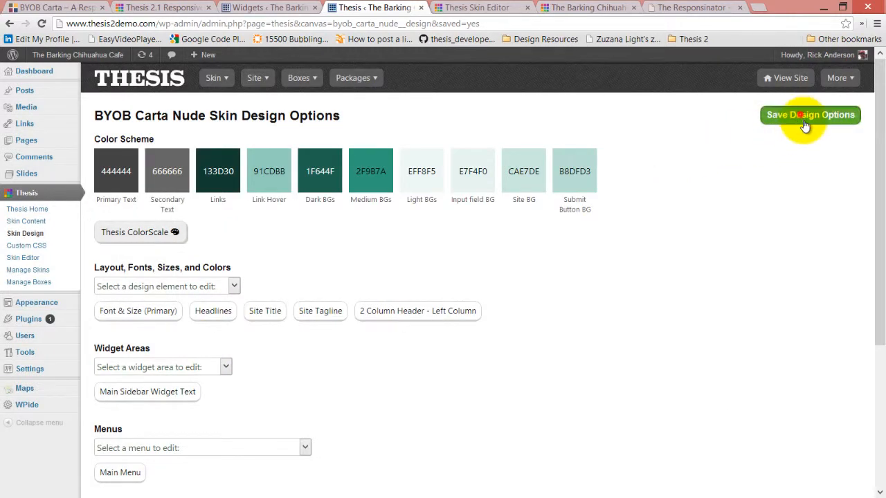
Reload the site's front page and check the position of the site title and tagline with the right column padding cleared
click(499, 6)
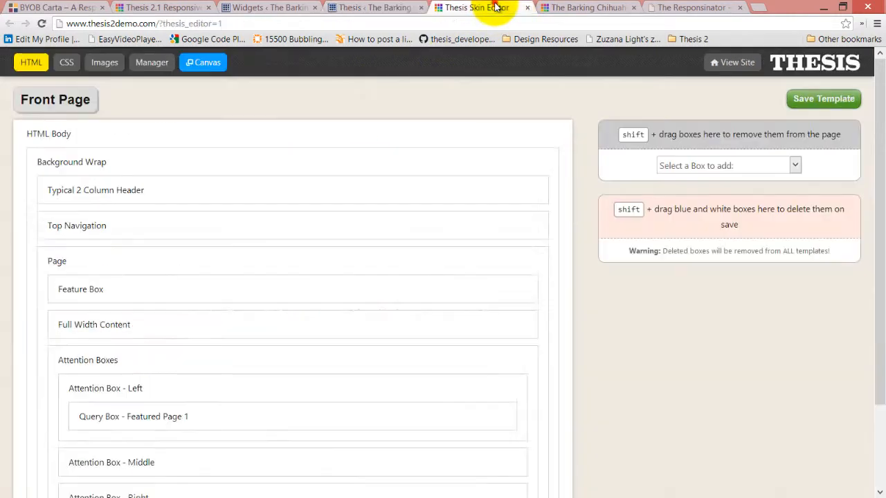
click(578, 6)
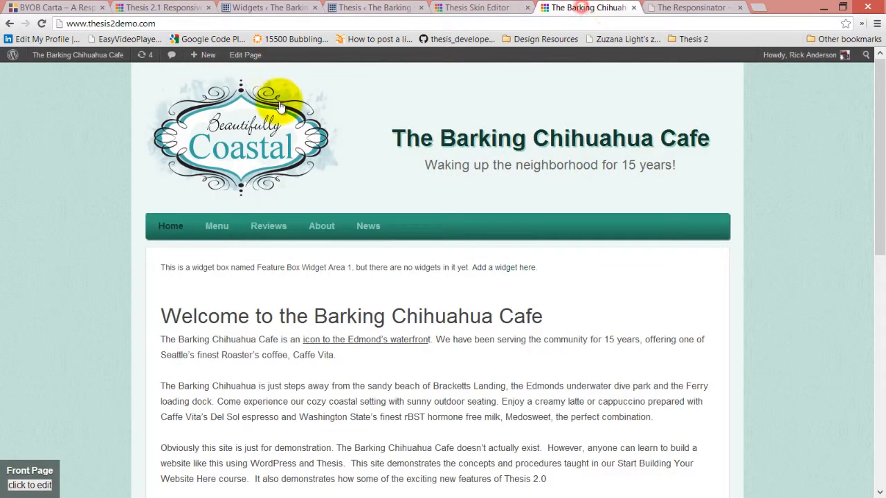
click(41, 24)
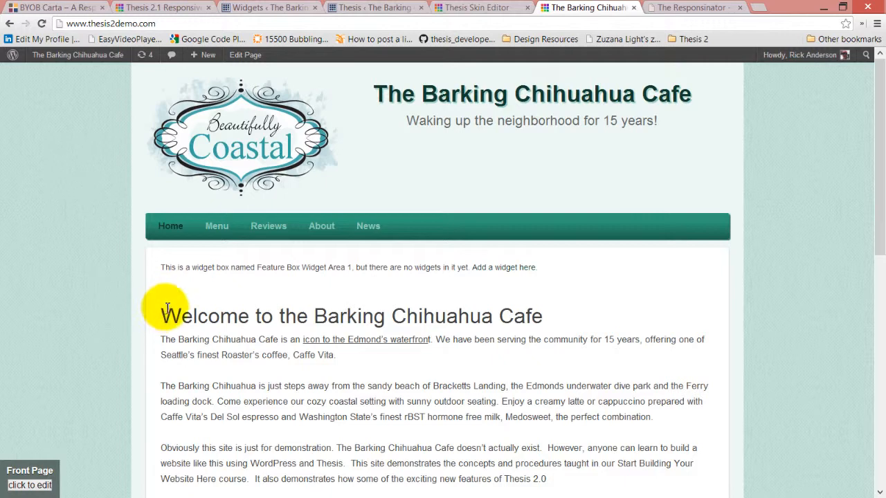
Review the Typical 2 Column Header's HTML id and column settings in the Front Page template, and close its options
click(478, 7)
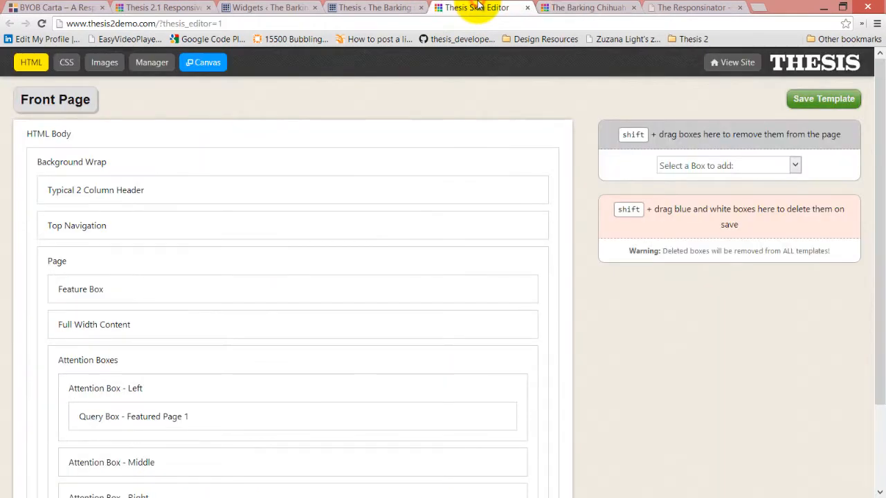
click(400, 7)
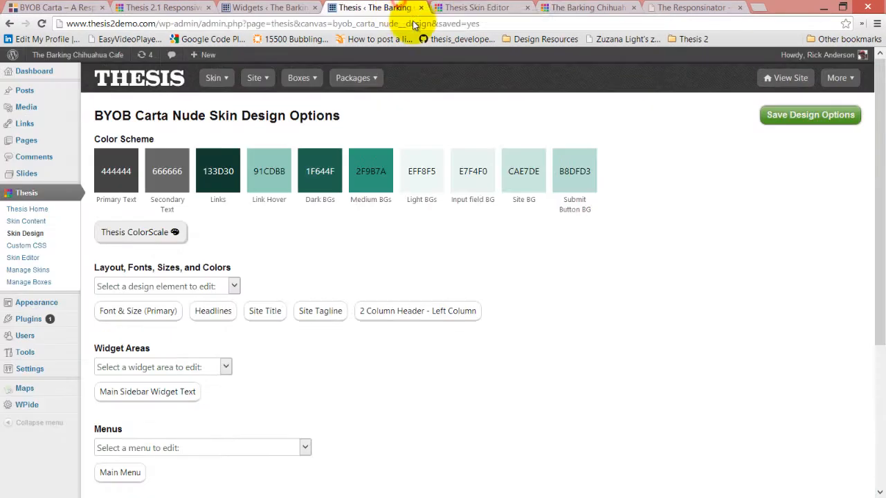
click(499, 7)
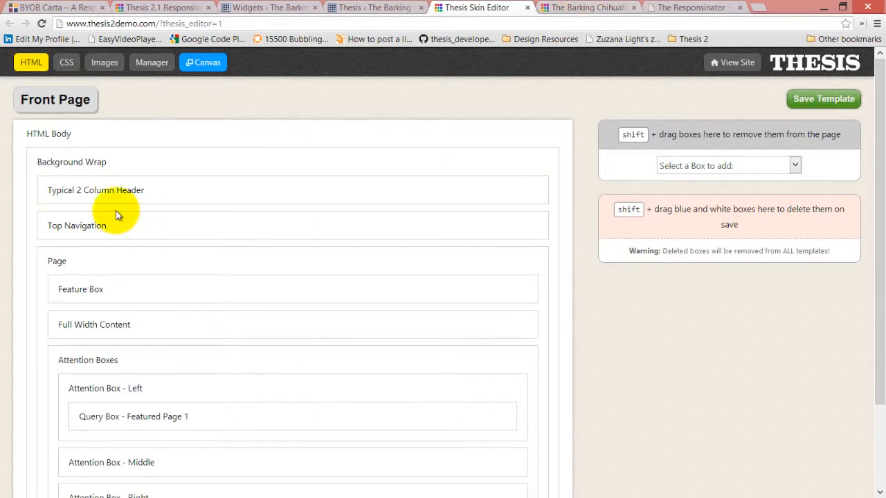
mouse_move(139, 193)
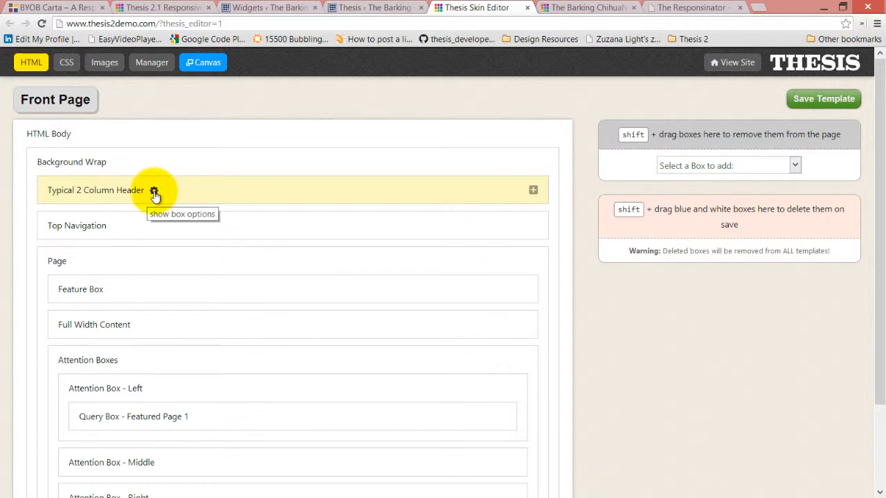
click(154, 192)
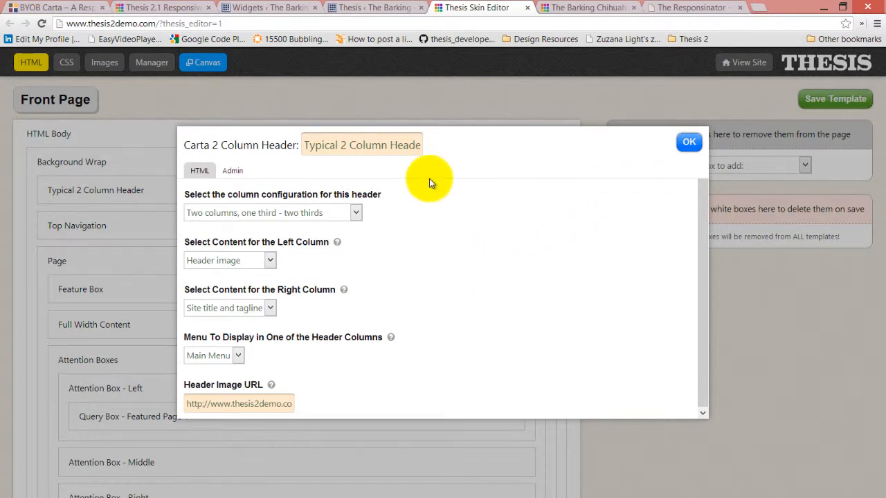
scroll(388, 222, up, 1)
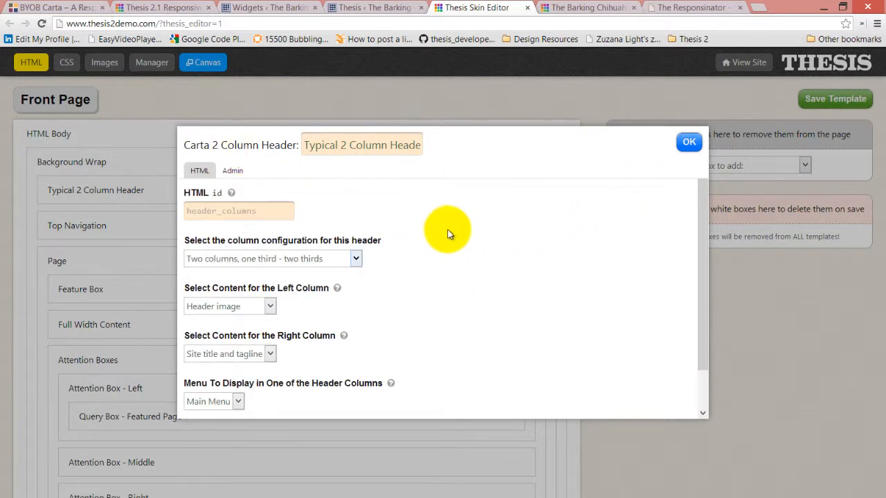
click(285, 210)
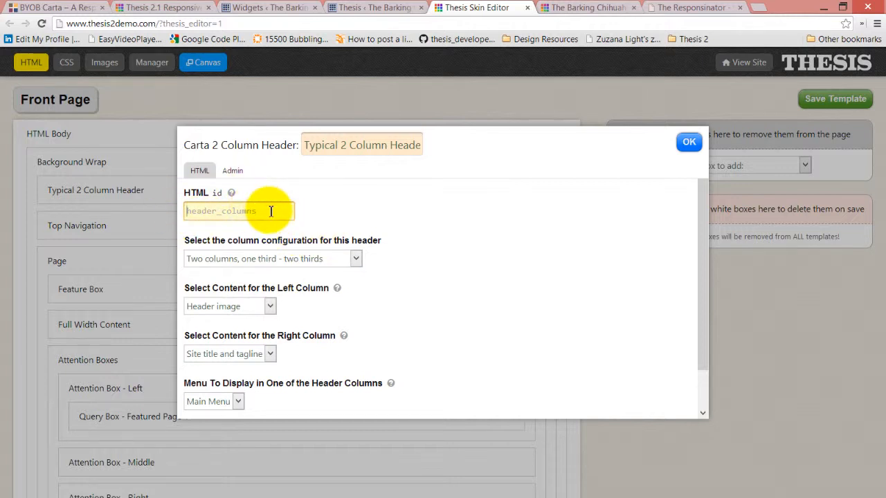
click(689, 143)
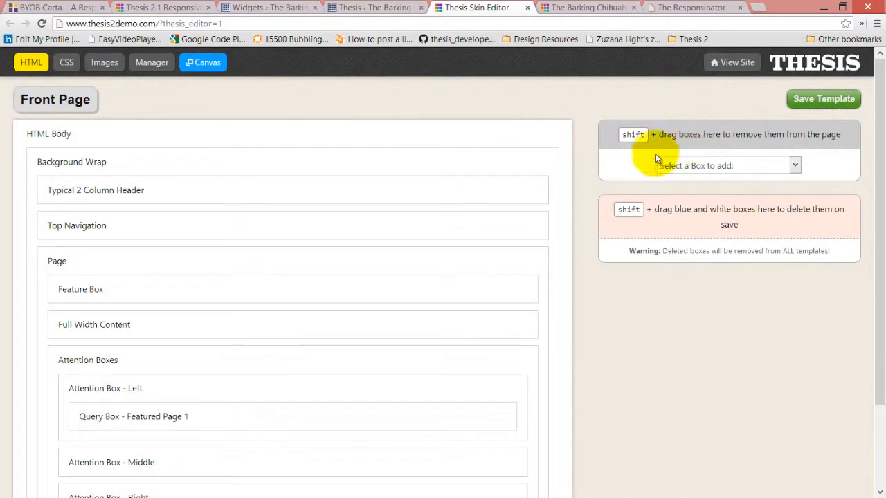